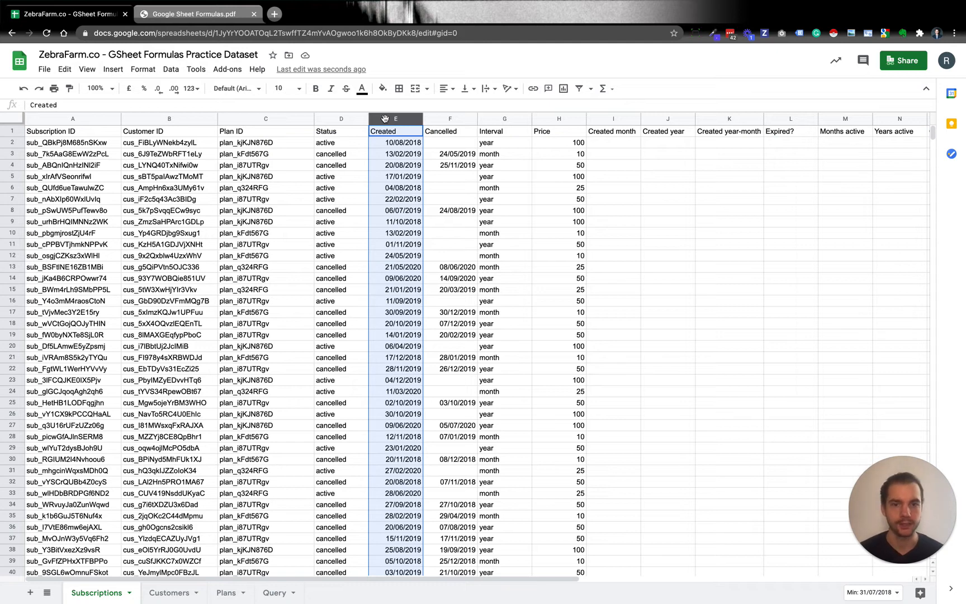
# Enter =MONTH(E2) in cell I2 and auto-fill the formula down the Created month column
pyautogui.click(607, 146)
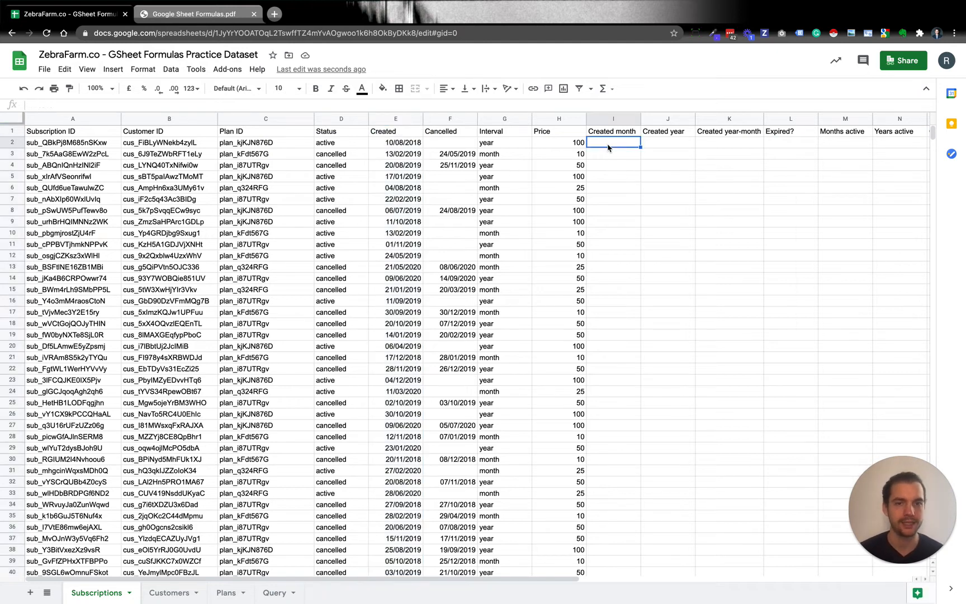
pyautogui.click(609, 132)
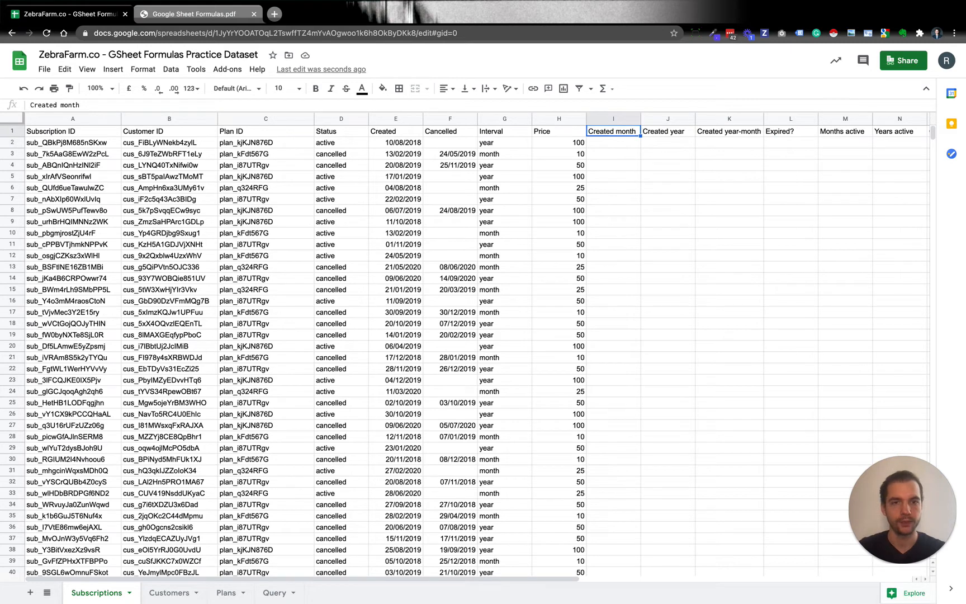
pyautogui.click(611, 147)
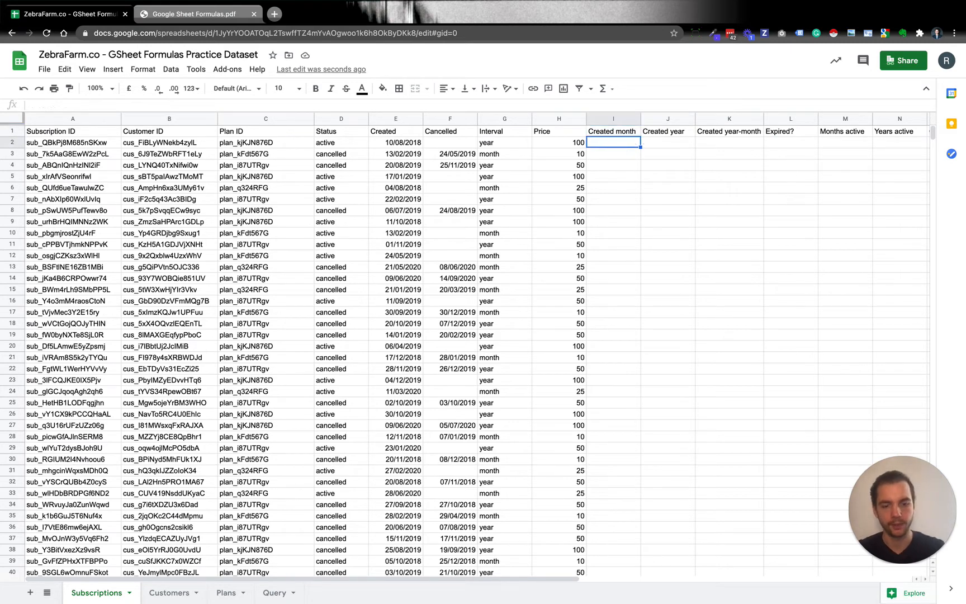
pyautogui.write('=Mont')
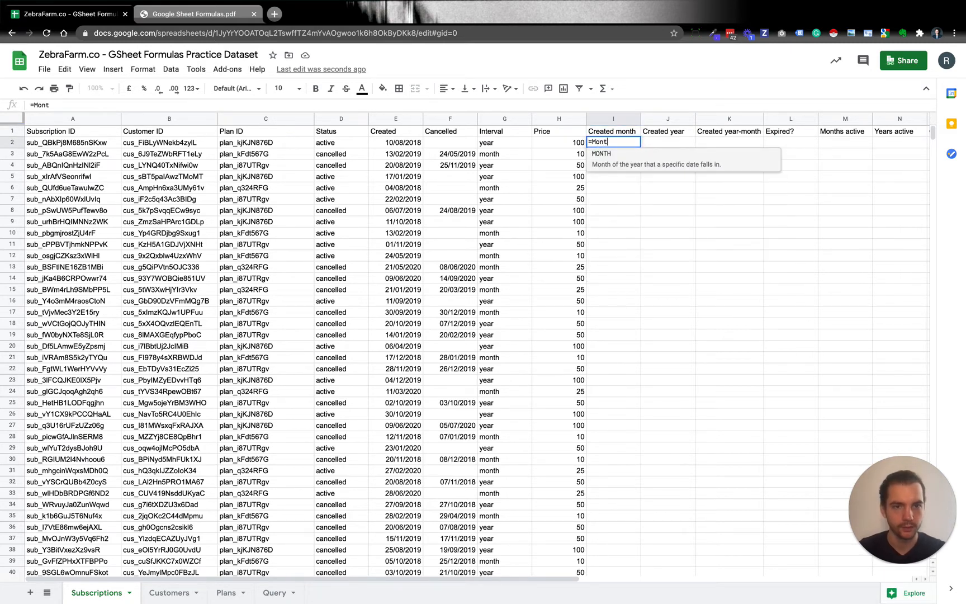
pyautogui.press('Tab')
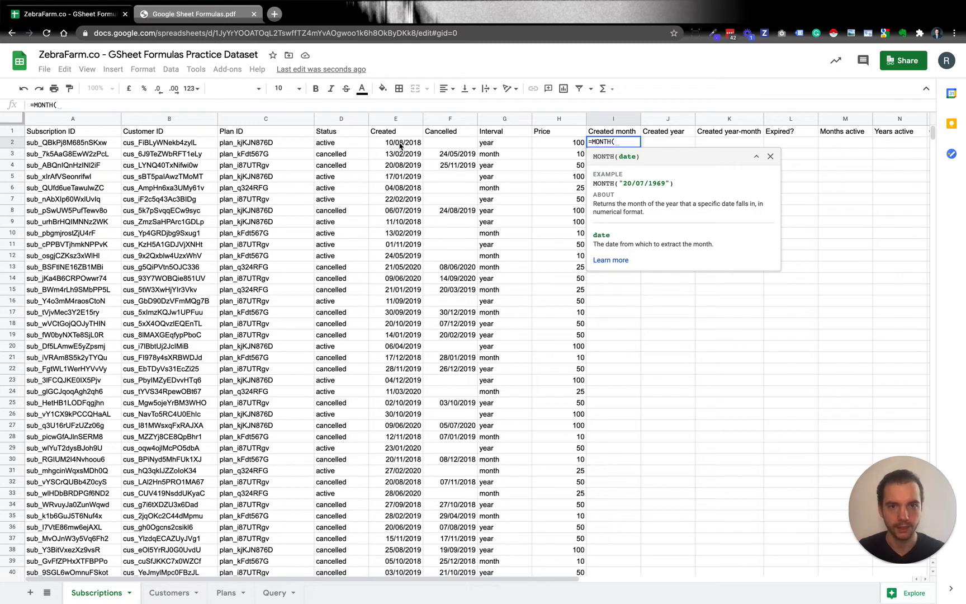
pyautogui.click(400, 143)
pyautogui.write(')')
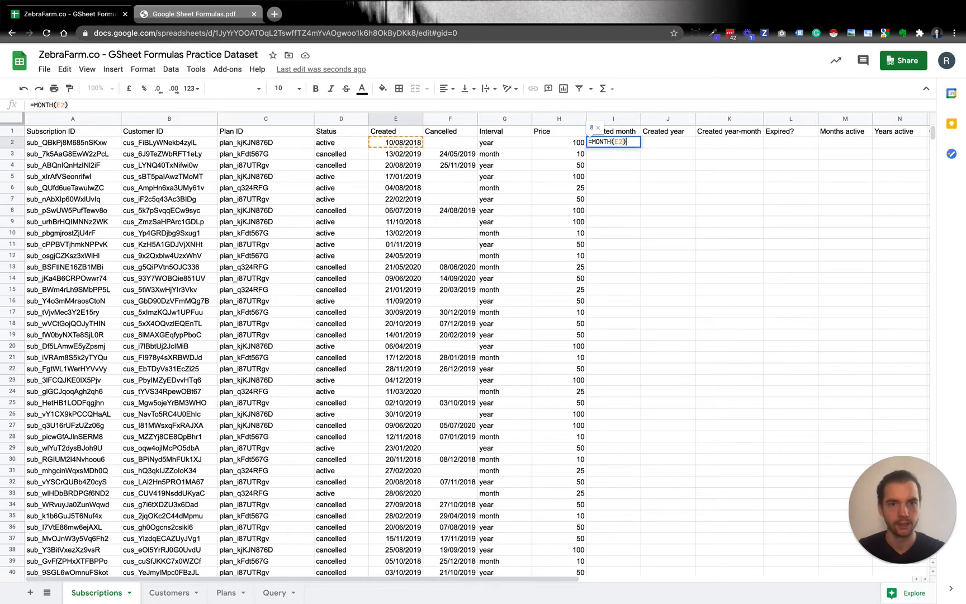
pyautogui.press('Return')
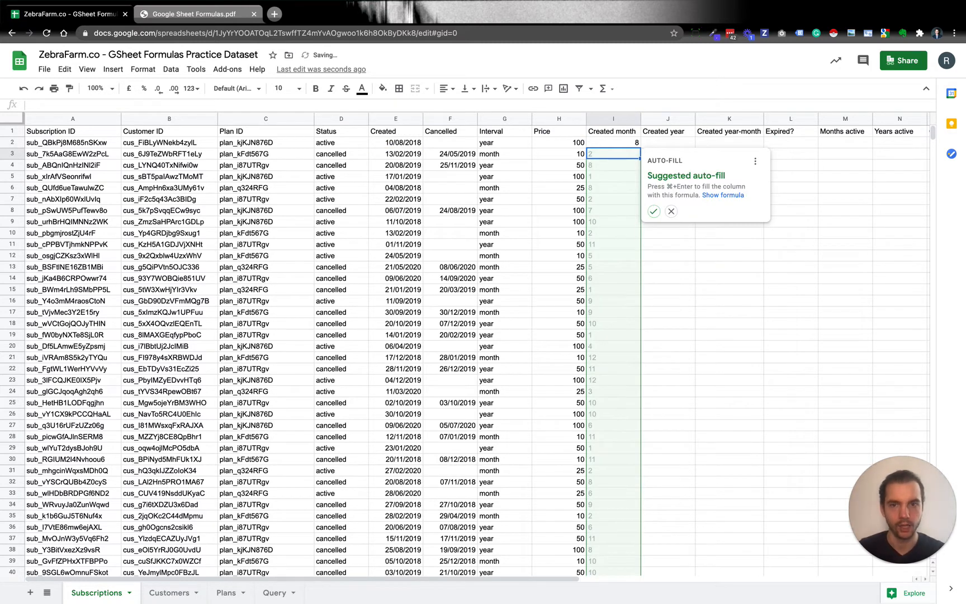
pyautogui.click(654, 212)
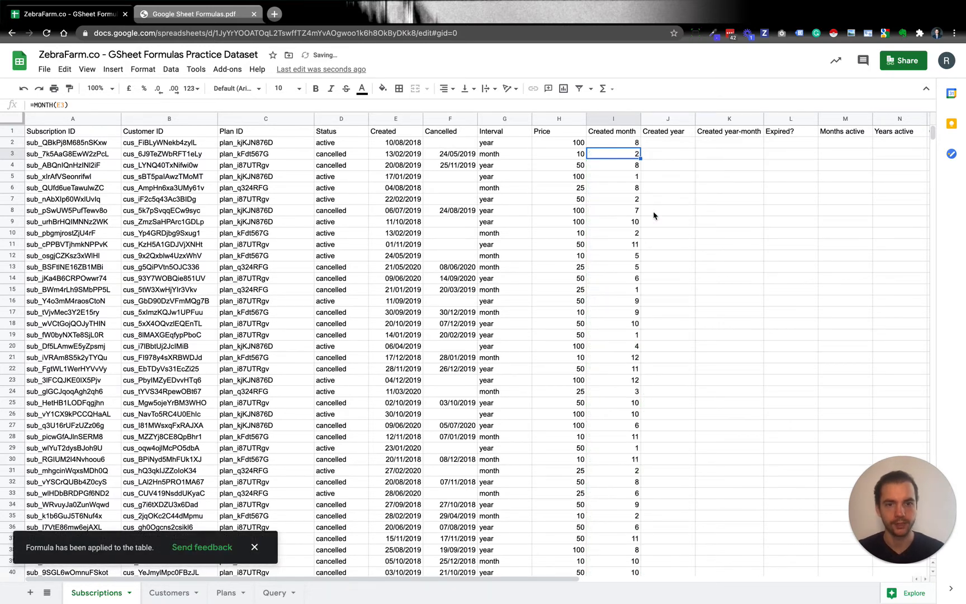
# Enter =YEAR(E2) in cell J2 and auto-fill the formula down the Created year column
pyautogui.click(668, 144)
pyautogui.write('=YEAR(')
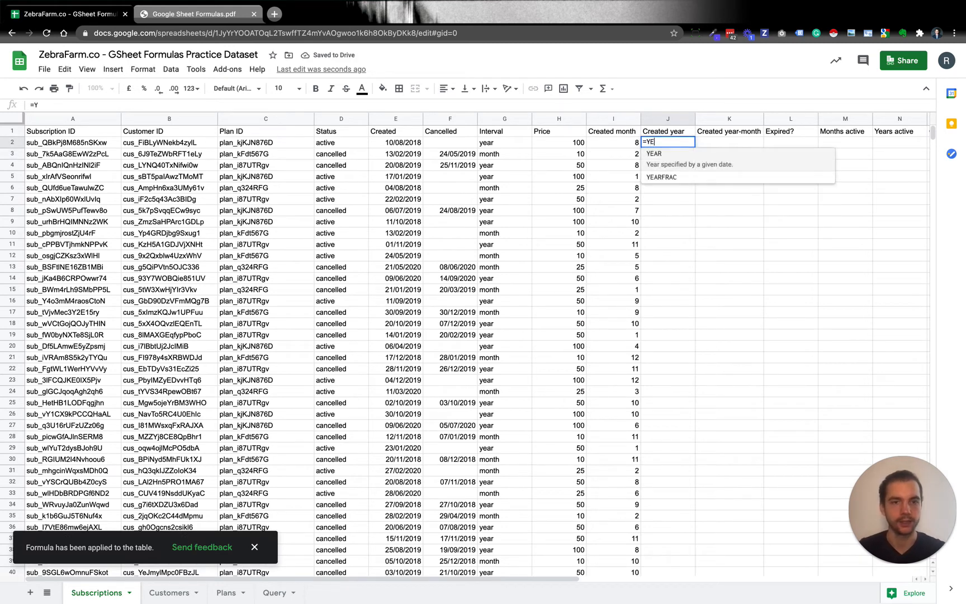
pyautogui.click(409, 144)
pyautogui.write(')')
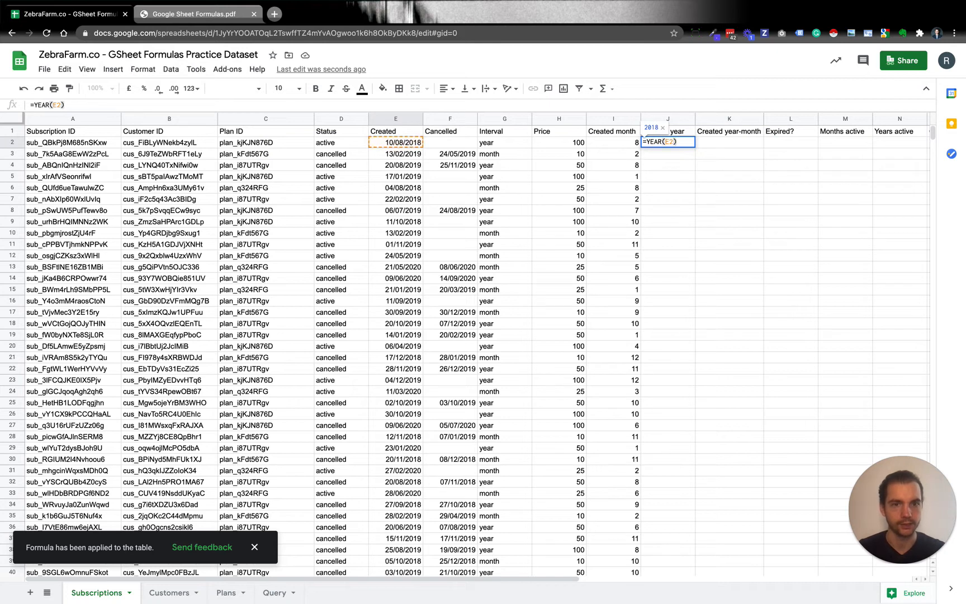
pyautogui.press('Return')
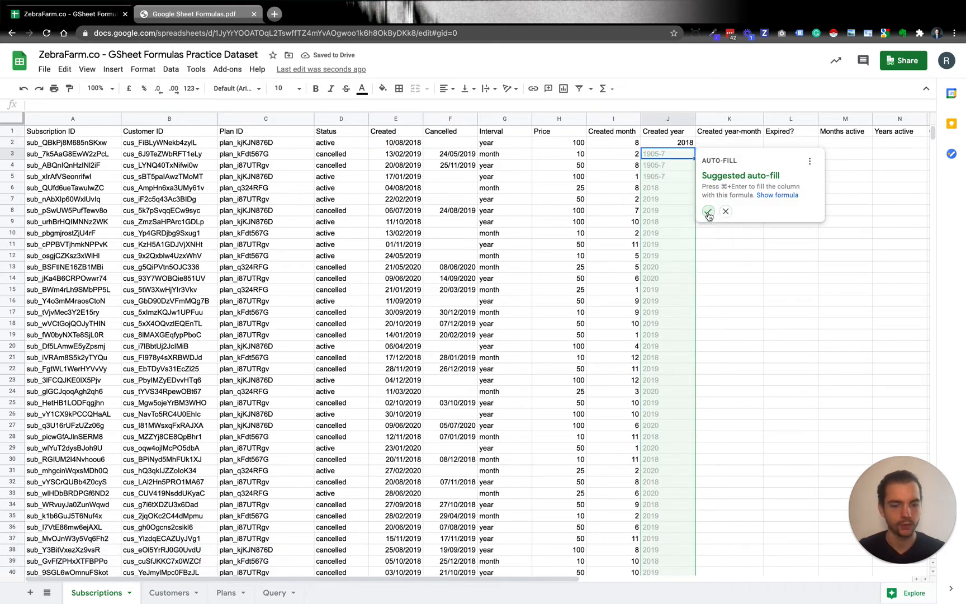
pyautogui.click(708, 211)
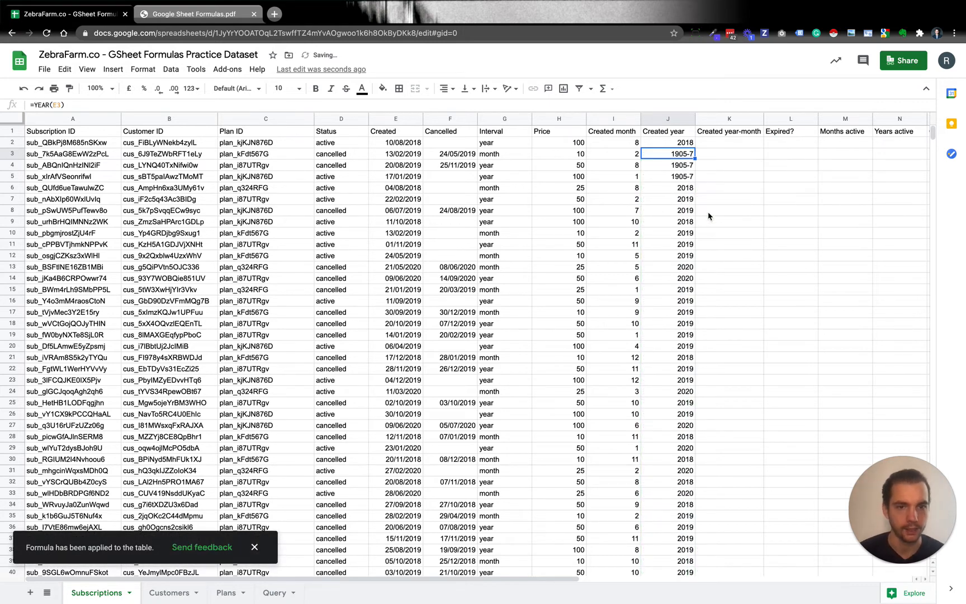
# Format the created date in E2 as Date and copy that formatting to the whole Created column
pyautogui.click(680, 214)
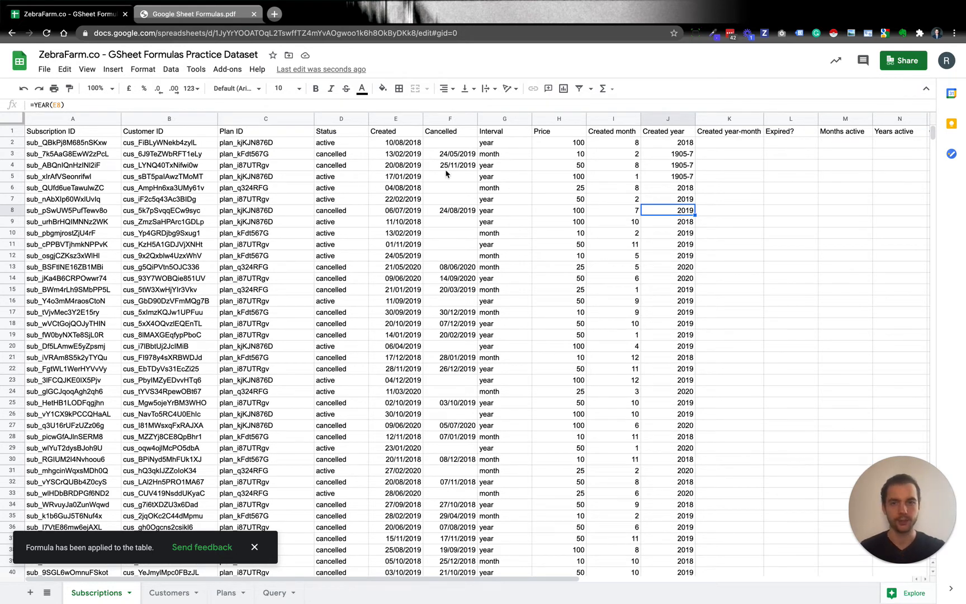
pyautogui.click(402, 145)
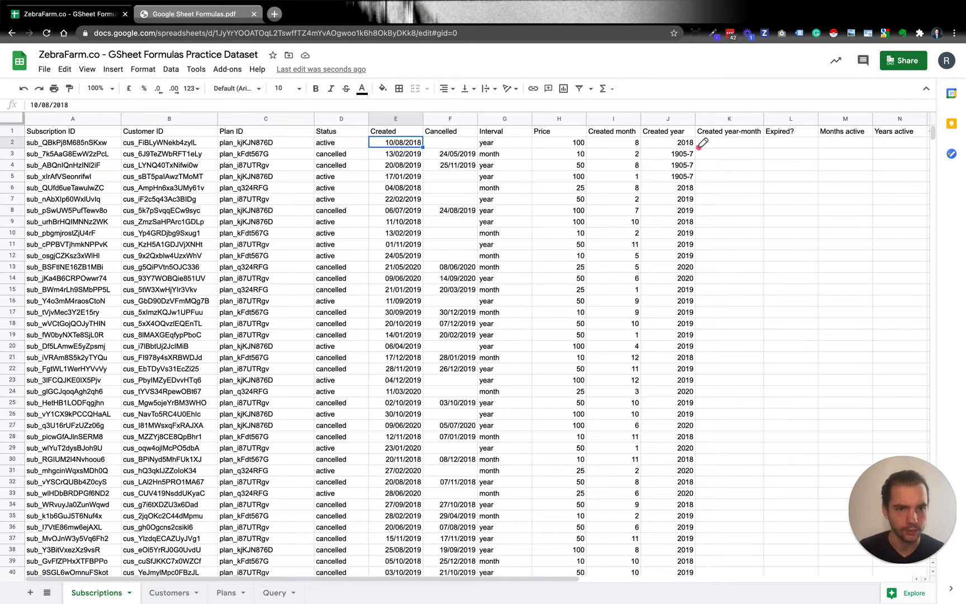
pyautogui.moveTo(697, 148)
pyautogui.mouseDown()
pyautogui.moveTo(713, 158)
pyautogui.moveTo(710, 181)
pyautogui.mouseUp()
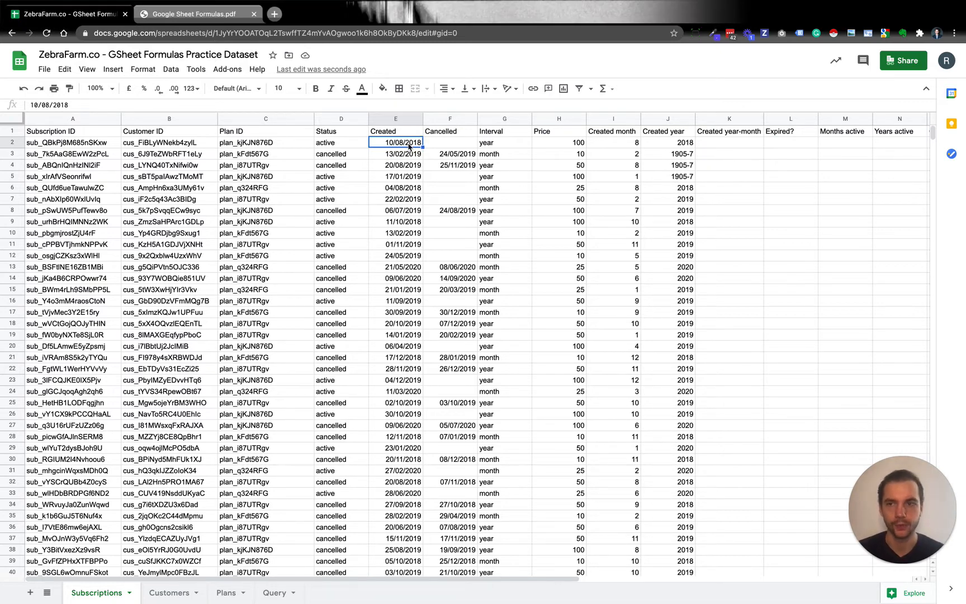
pyautogui.click(197, 89)
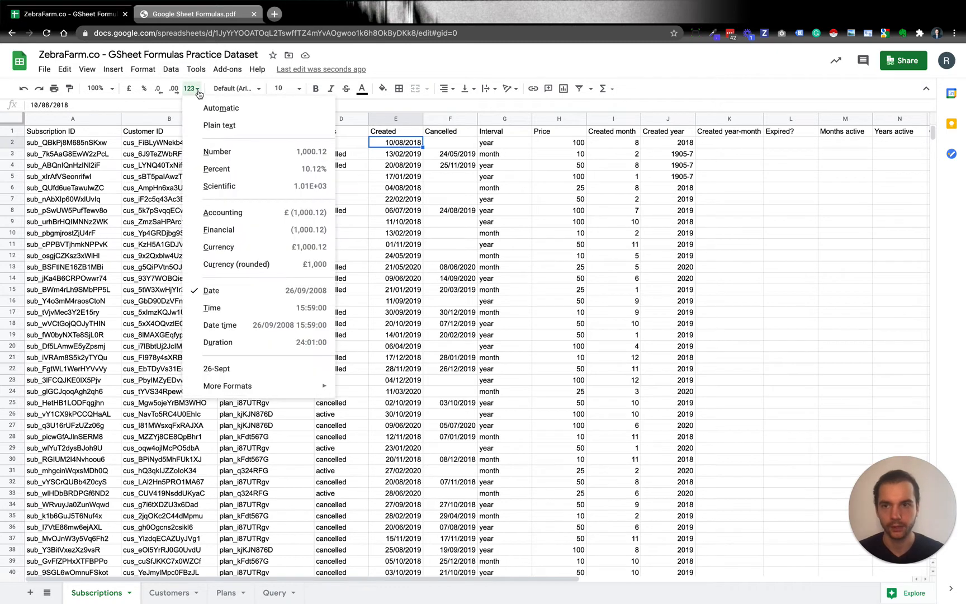
pyautogui.click(283, 293)
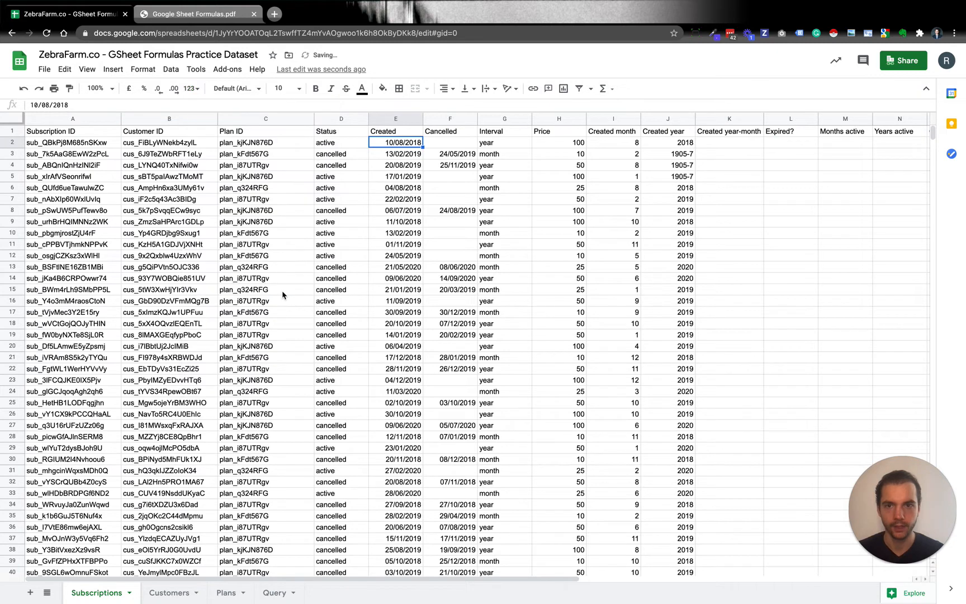
pyautogui.click(70, 89)
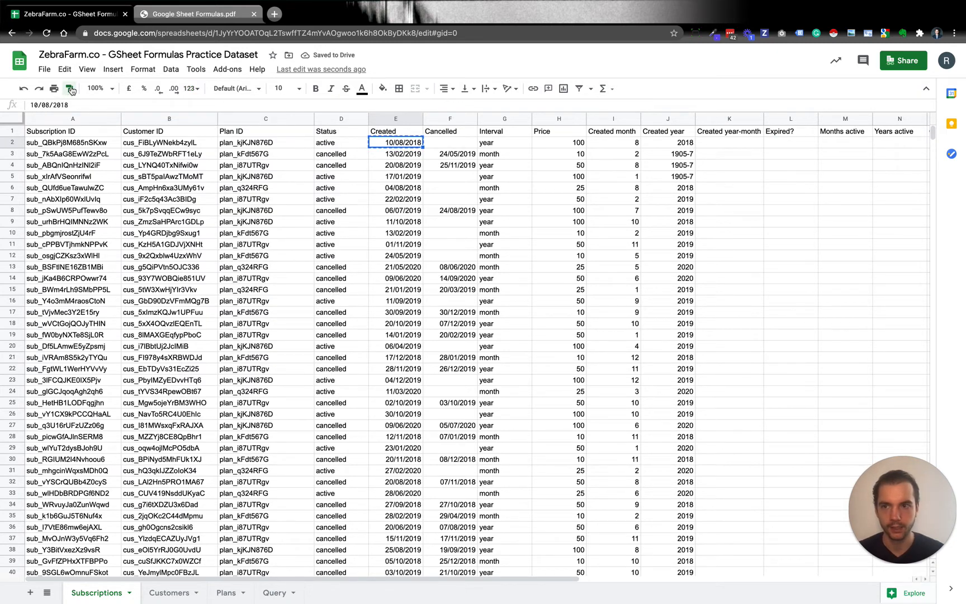
pyautogui.click(384, 120)
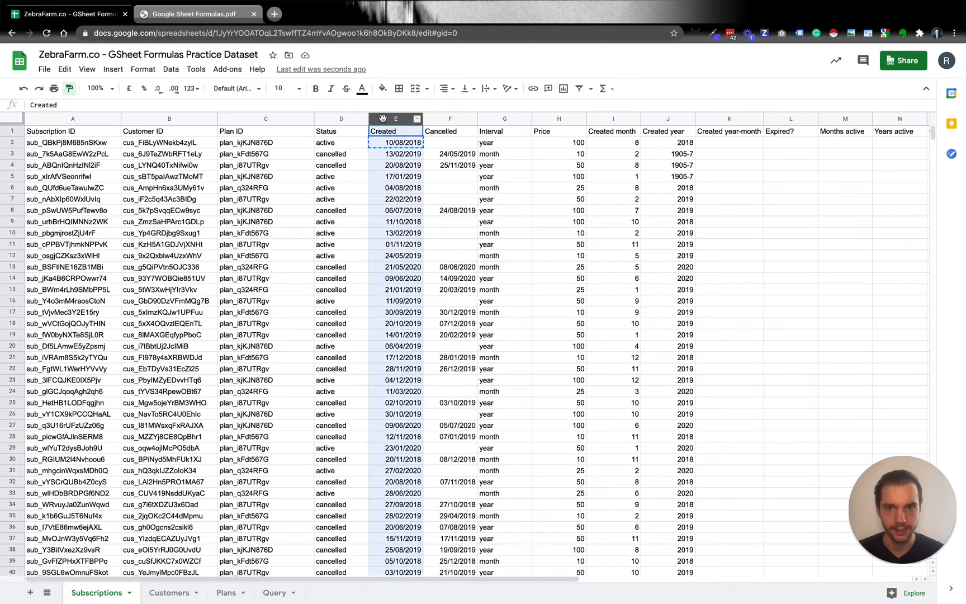
# Check the number format of the created date in E4 and the formulas in Created year cells J3 to J5
pyautogui.click(398, 165)
pyautogui.click(197, 89)
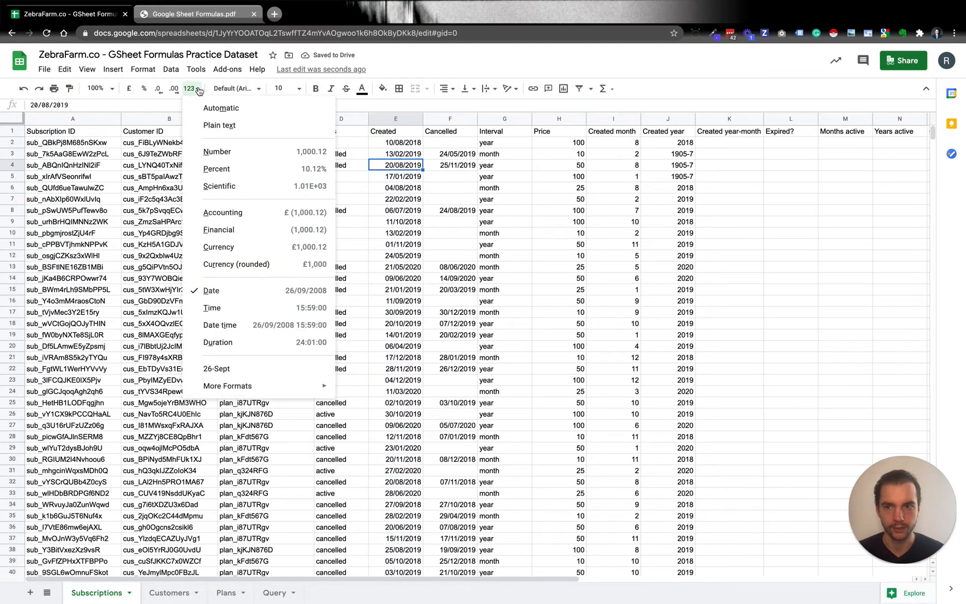
pyautogui.click(674, 166)
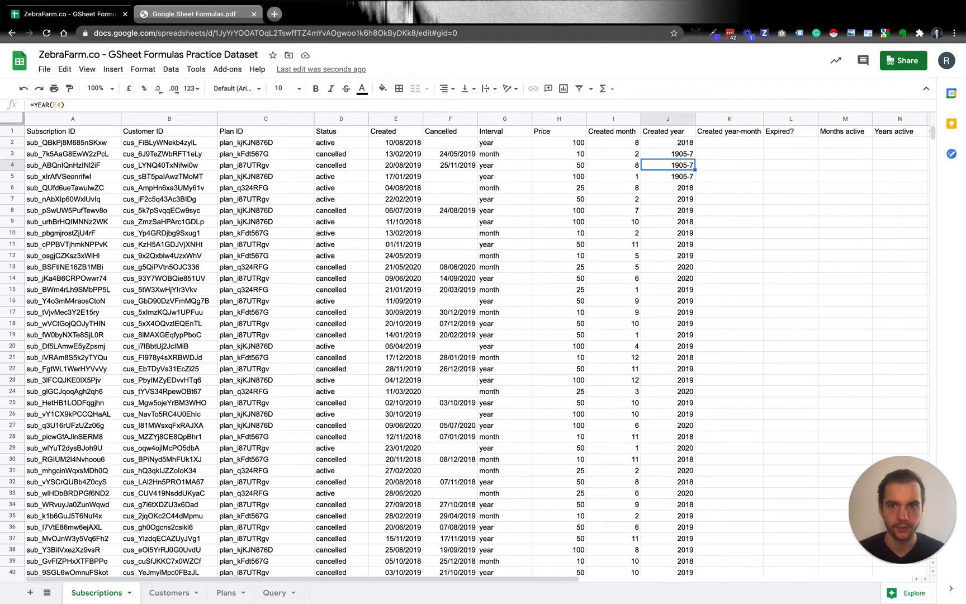
pyautogui.click(668, 177)
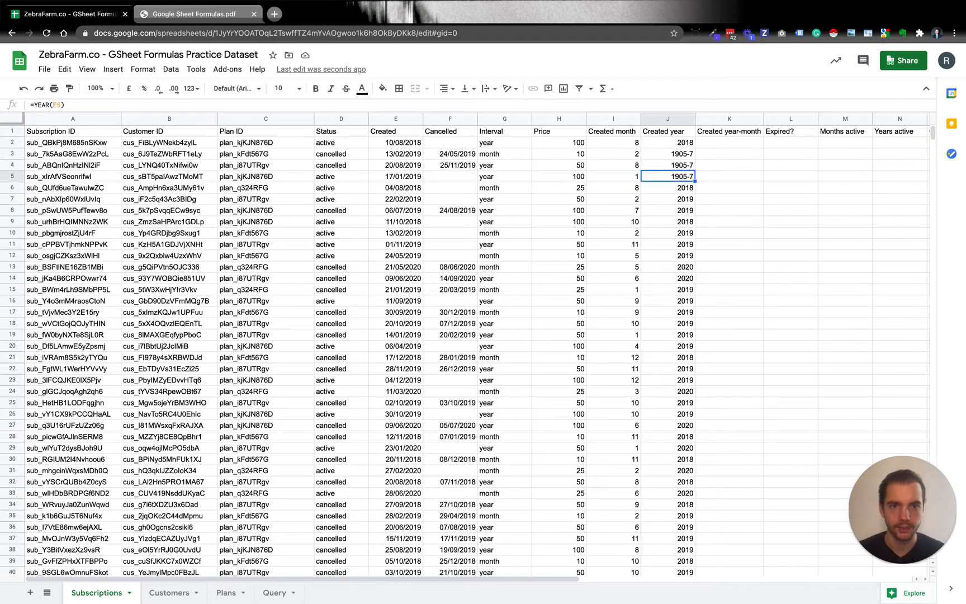
pyautogui.click(668, 165)
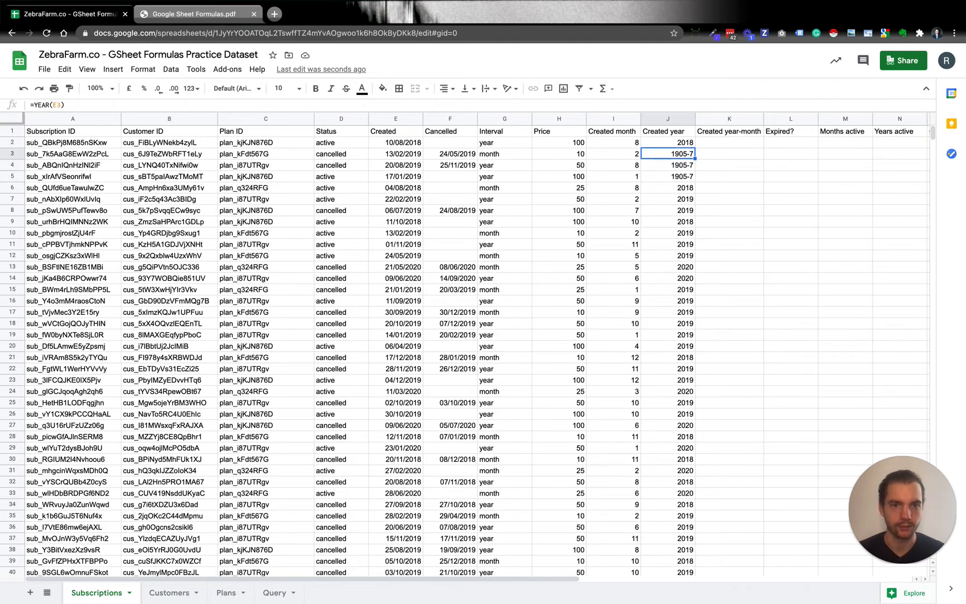
pyautogui.click(668, 176)
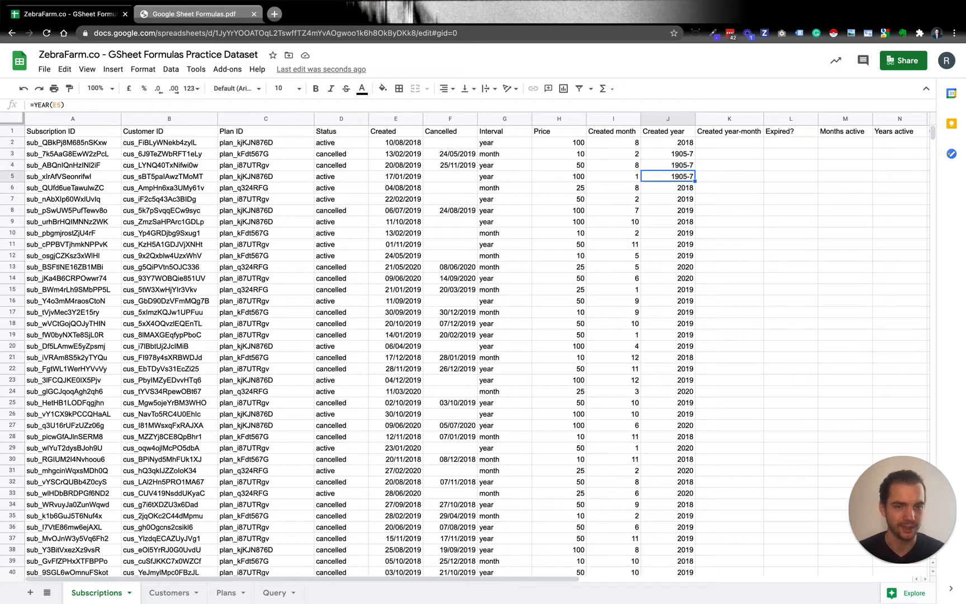
# Give J3 a custom date format showing only the year, and copy that formatting to the whole Created year column
pyautogui.press('Up')
pyautogui.press('Up')
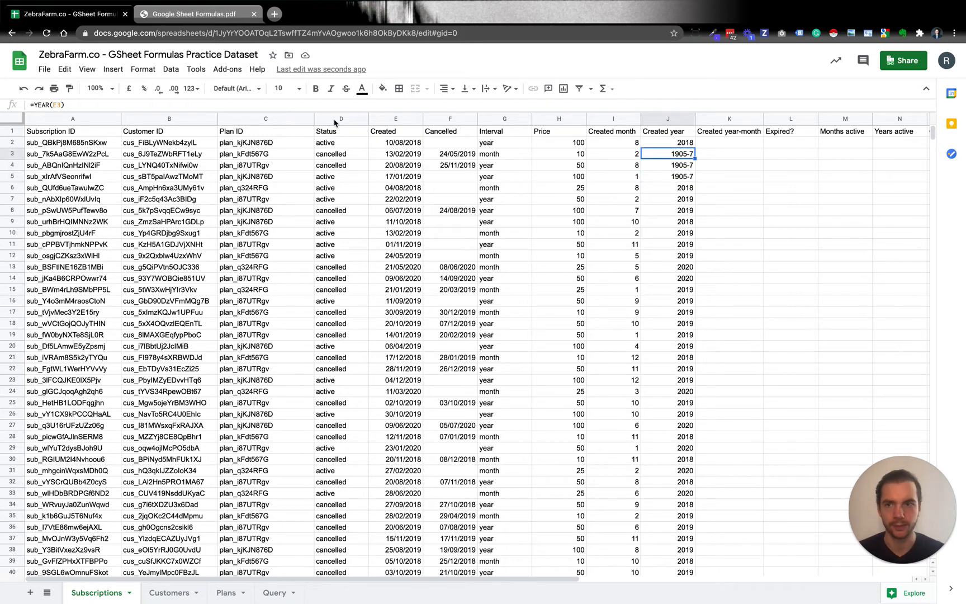
pyautogui.click(196, 89)
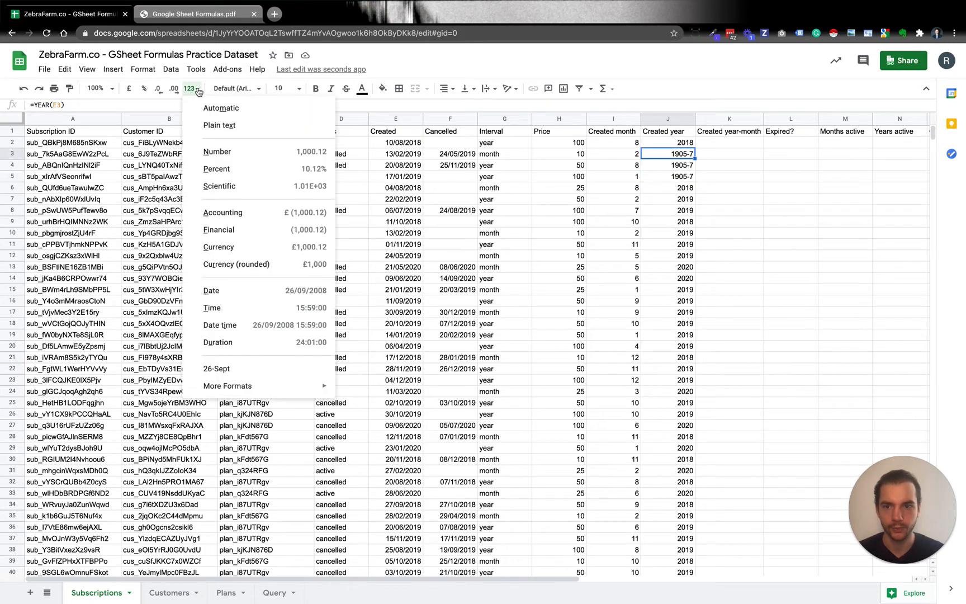
pyautogui.moveTo(269, 392)
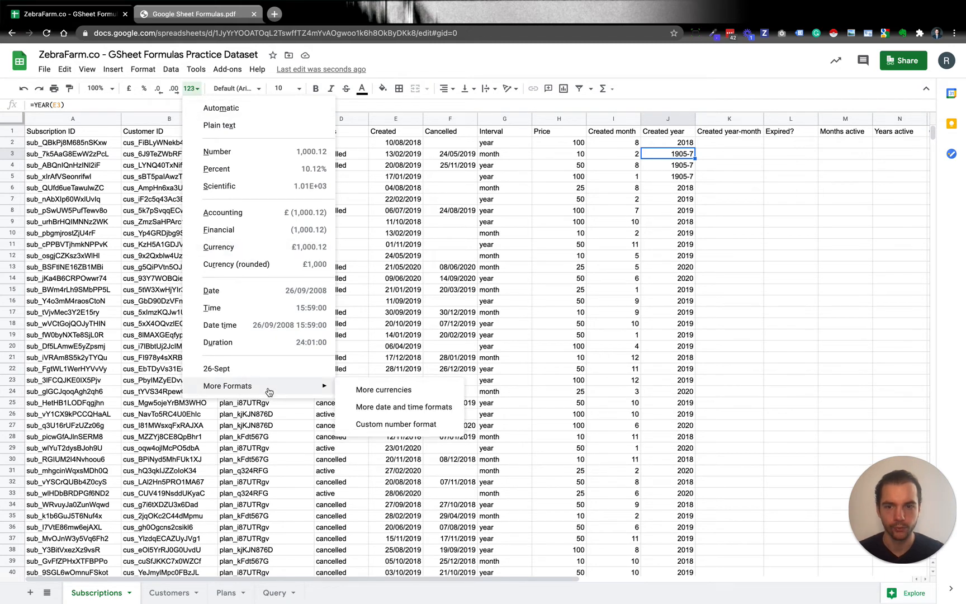
pyautogui.click(379, 408)
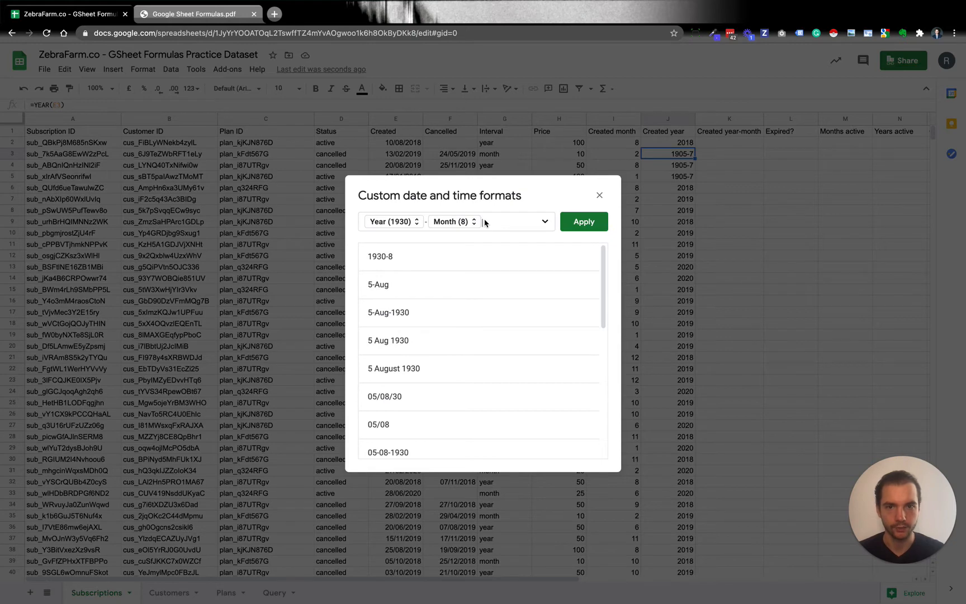
pyautogui.press('BackSpace')
pyautogui.click(578, 224)
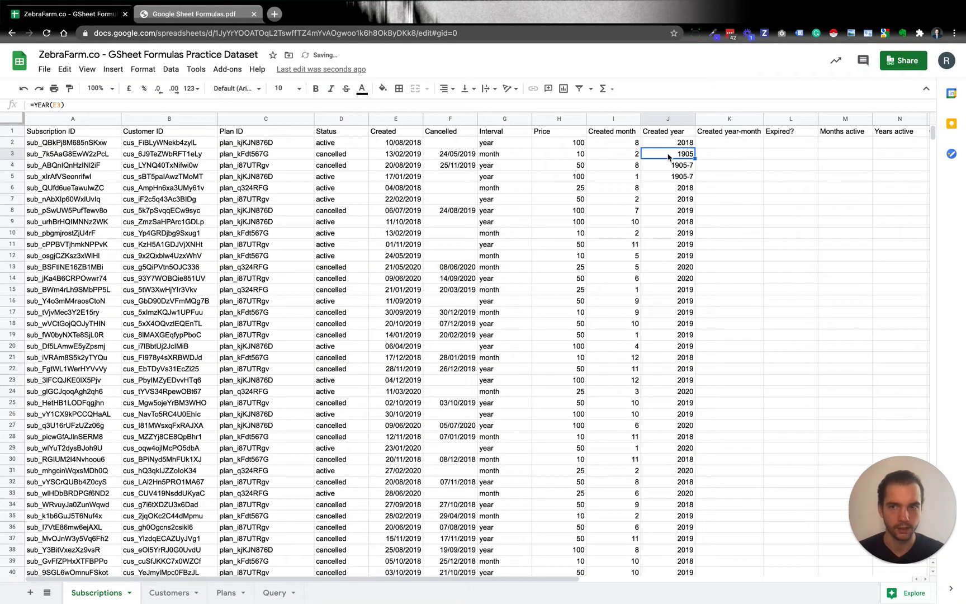
pyautogui.click(70, 88)
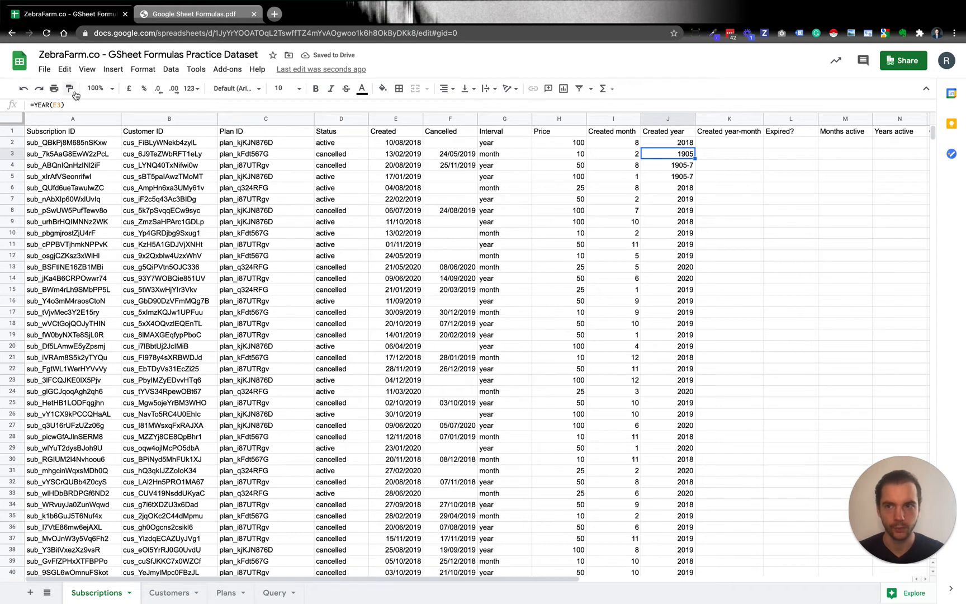
pyautogui.click(655, 119)
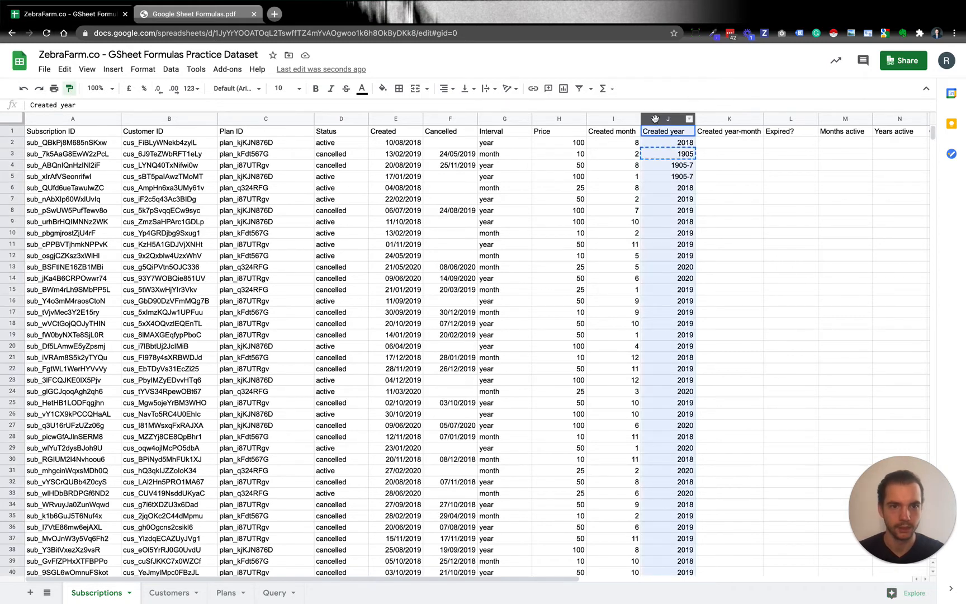
# Apply the year-only 2008 format to cell J2 in the Created year column
pyautogui.click(672, 154)
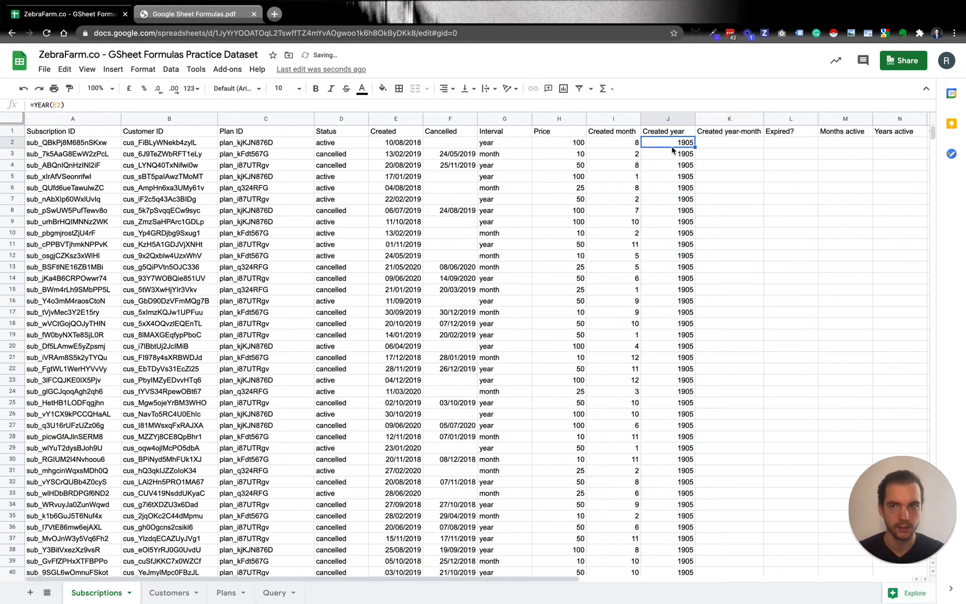
pyautogui.press('Up')
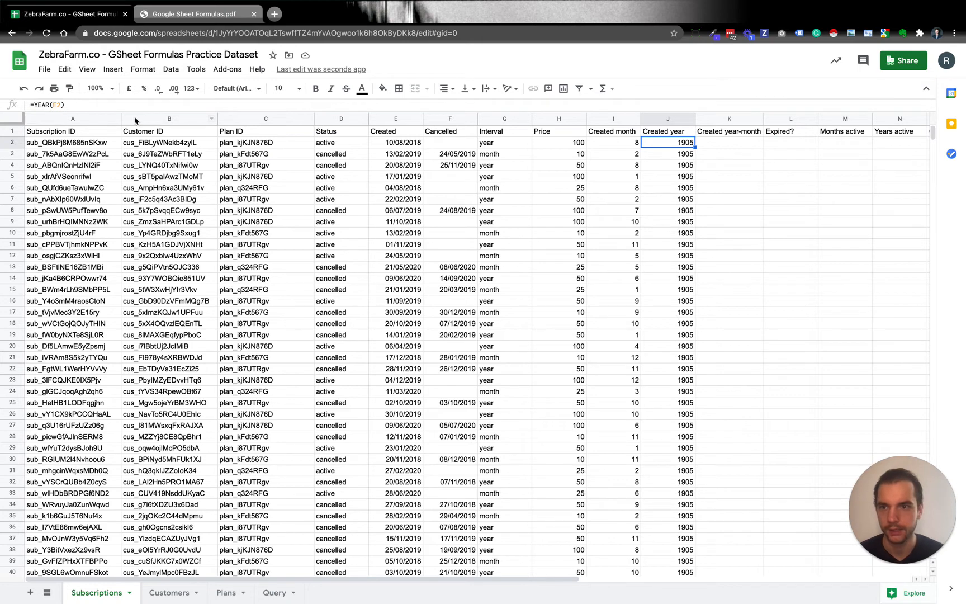
pyautogui.click(193, 88)
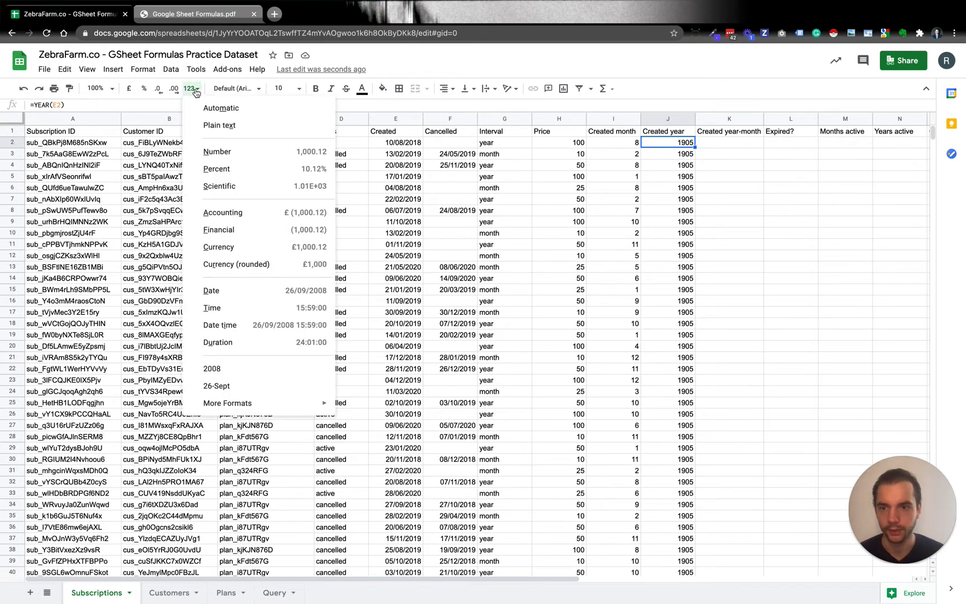
pyautogui.click(301, 369)
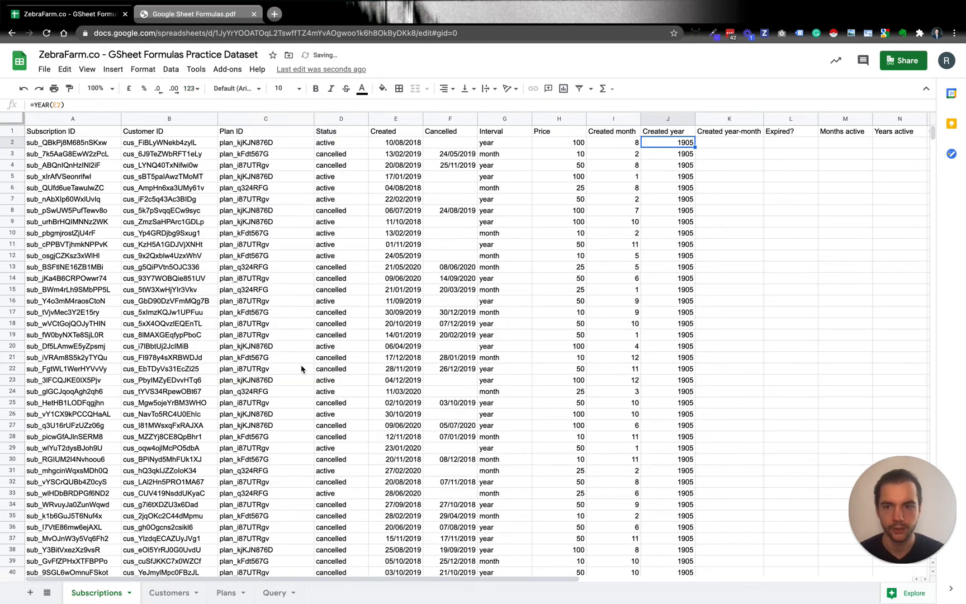
# Apply a custom date format showing only the full numeric year (1930) to cell J2 in the Created year column
pyautogui.click(193, 89)
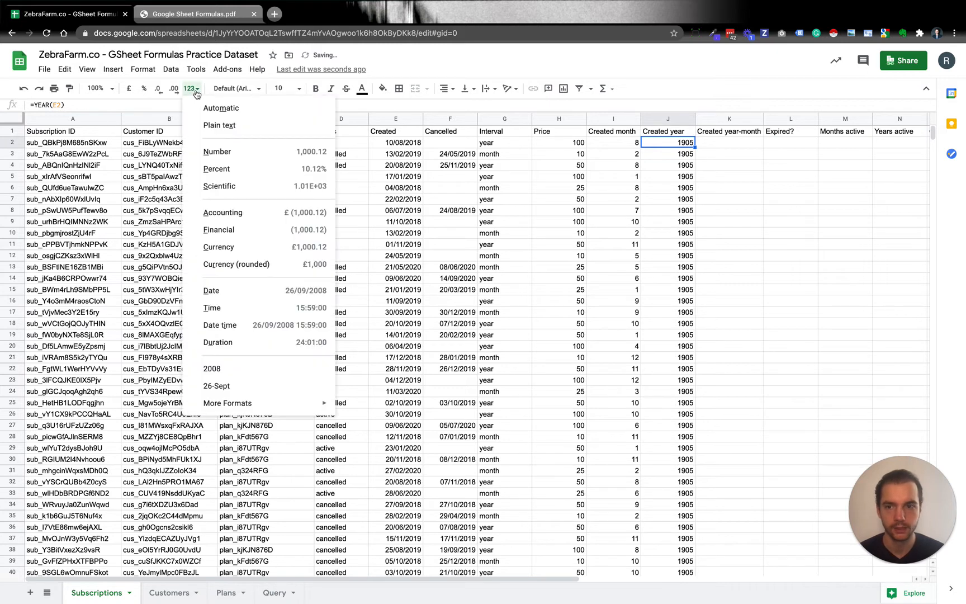
pyautogui.moveTo(301, 403)
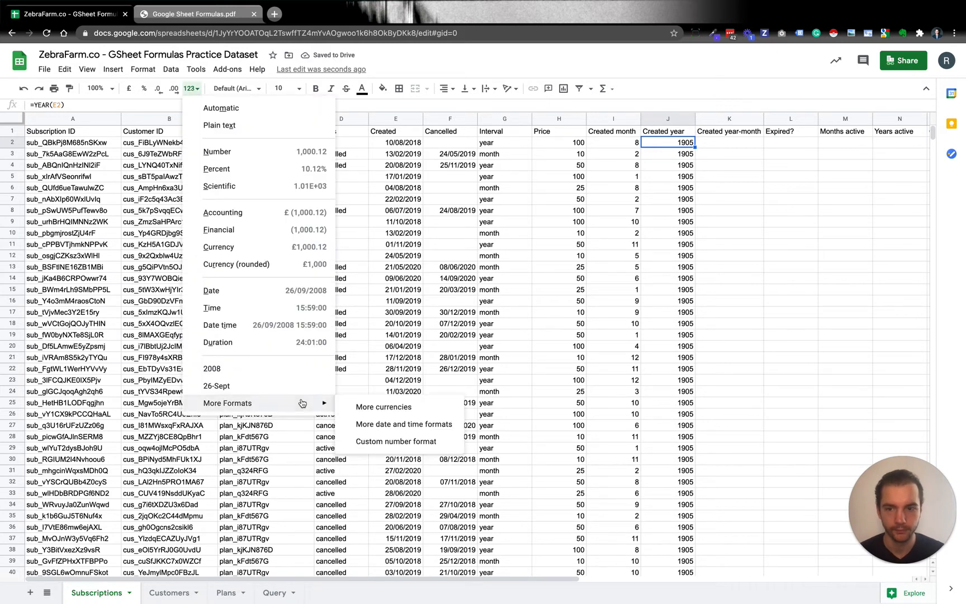
pyautogui.click(372, 425)
pyautogui.click(407, 224)
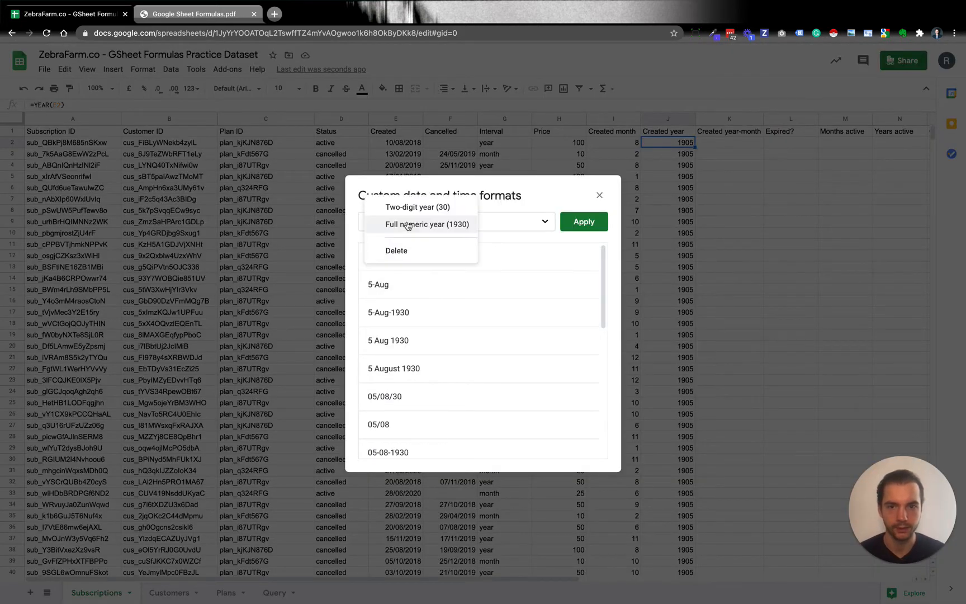
pyautogui.click(508, 240)
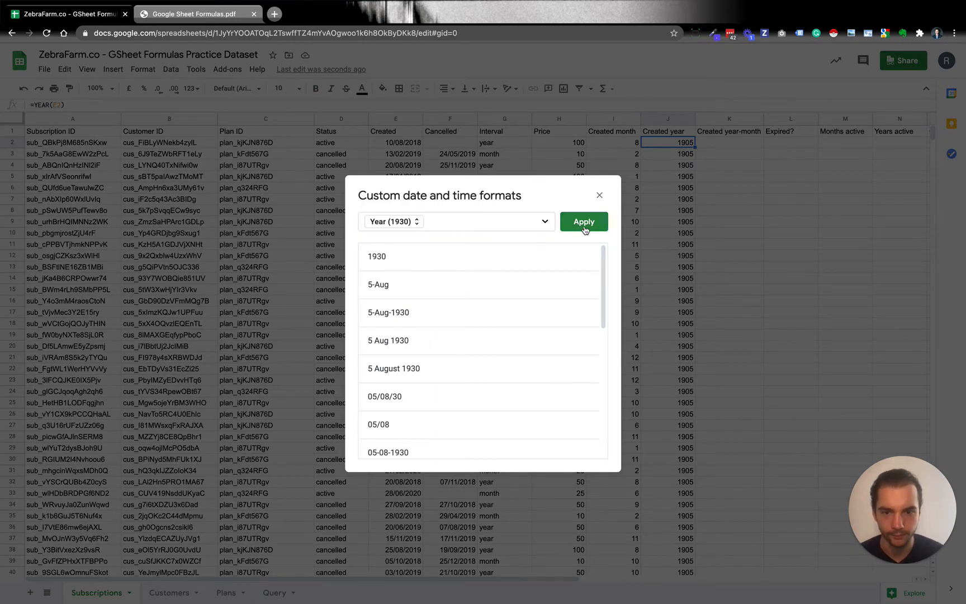
pyautogui.scroll(-5, 511, 300)
pyautogui.scroll(2, 511, 301)
pyautogui.scroll(3, 511, 300)
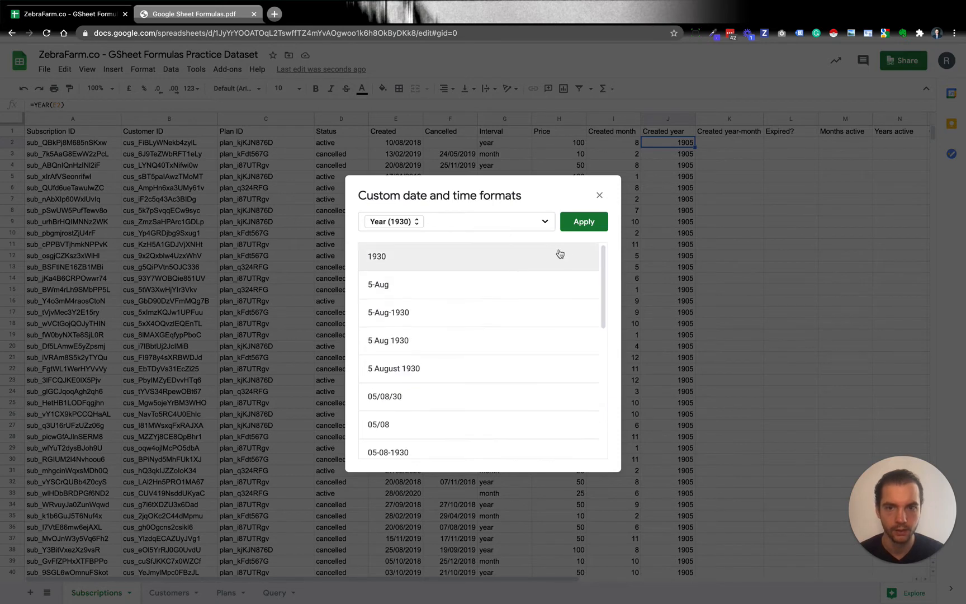
pyautogui.click(582, 222)
pyautogui.press('Right')
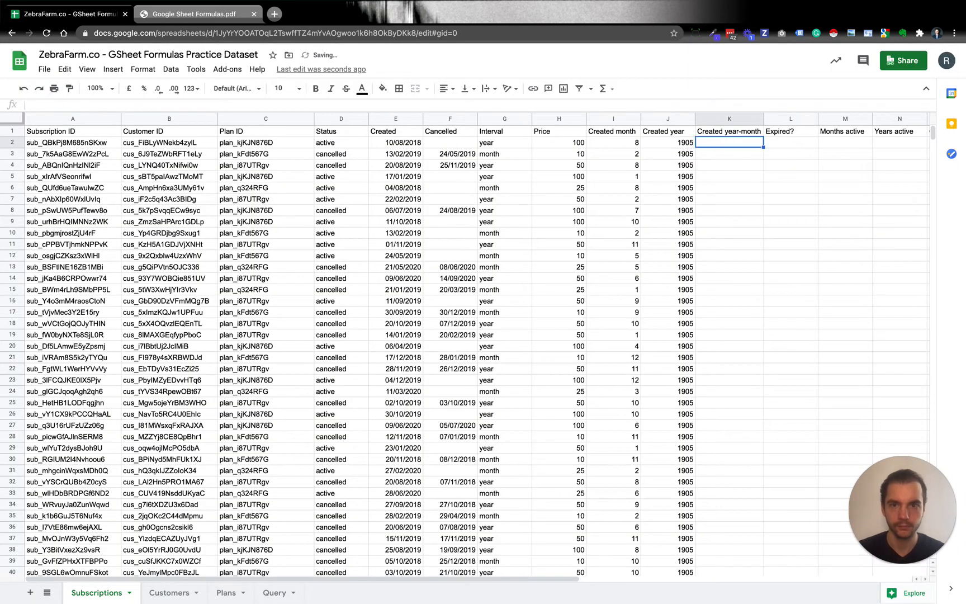
# Check the underlying created date in E2 and the formula in Created year cell J2
pyautogui.doubleClick(409, 144)
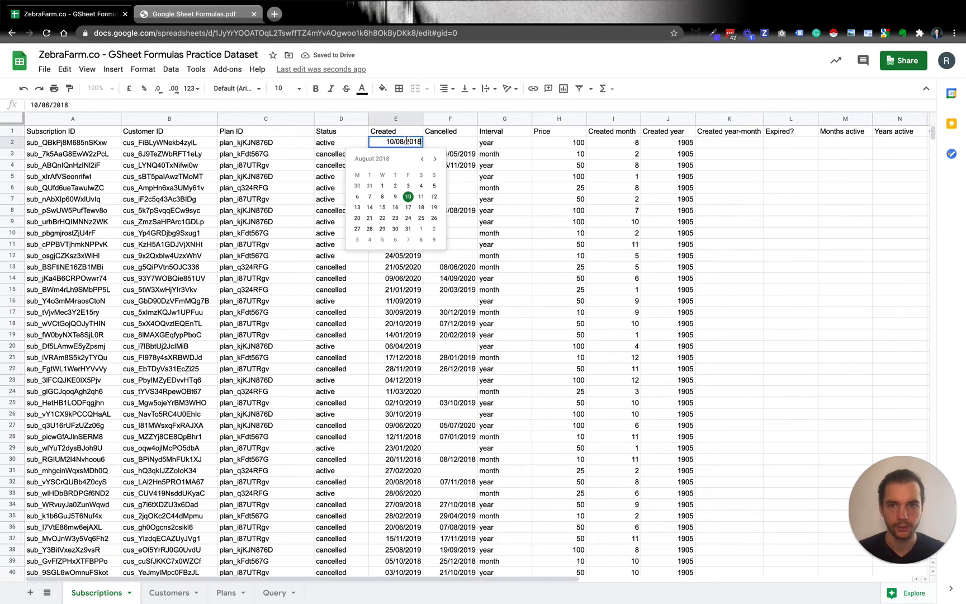
pyautogui.click(409, 198)
pyautogui.click(677, 147)
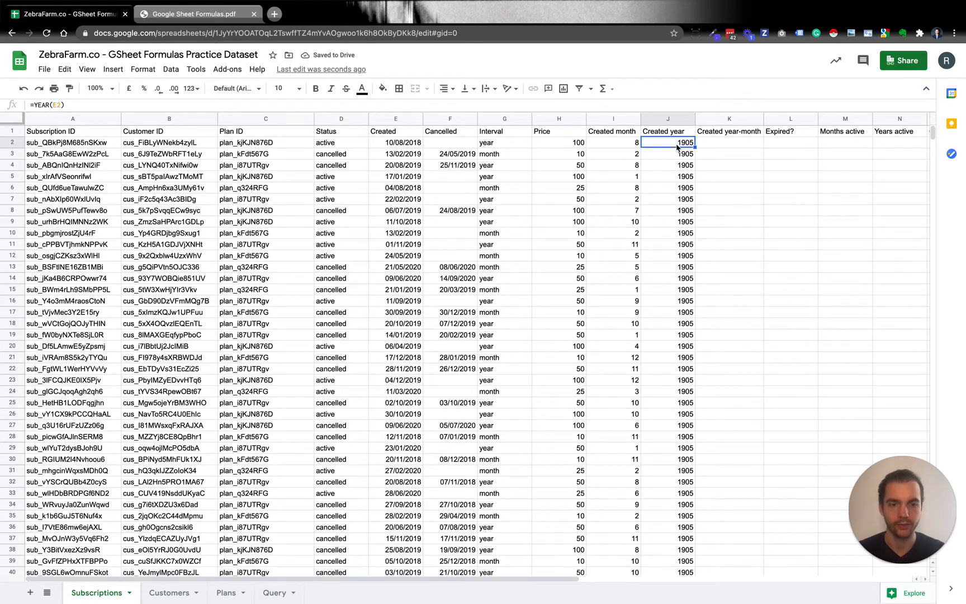
# Paste the copied year cell into J3 and view its paste options
pyautogui.click(674, 157)
pyautogui.hotkey('ctrl', 'v')
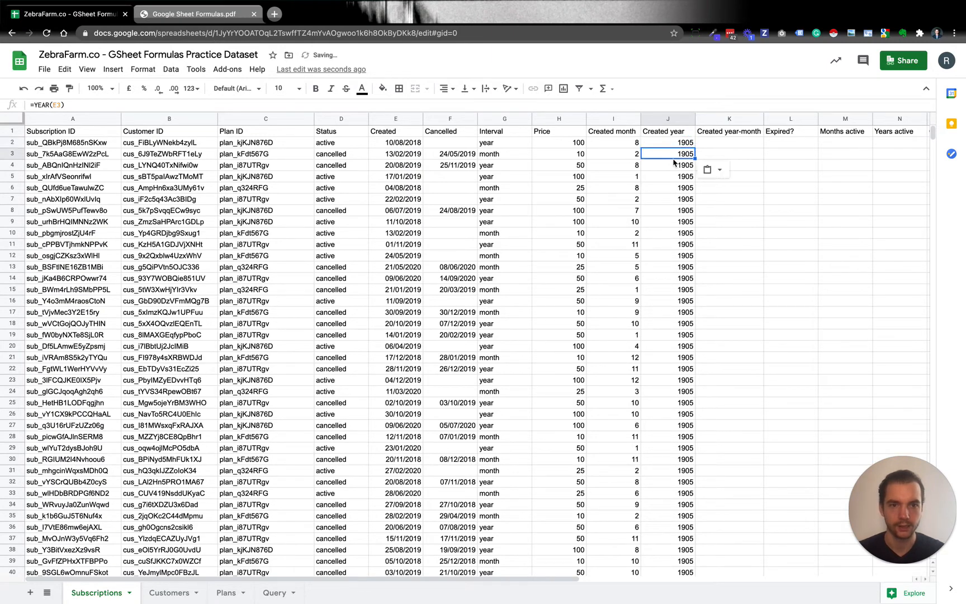
pyautogui.click(709, 170)
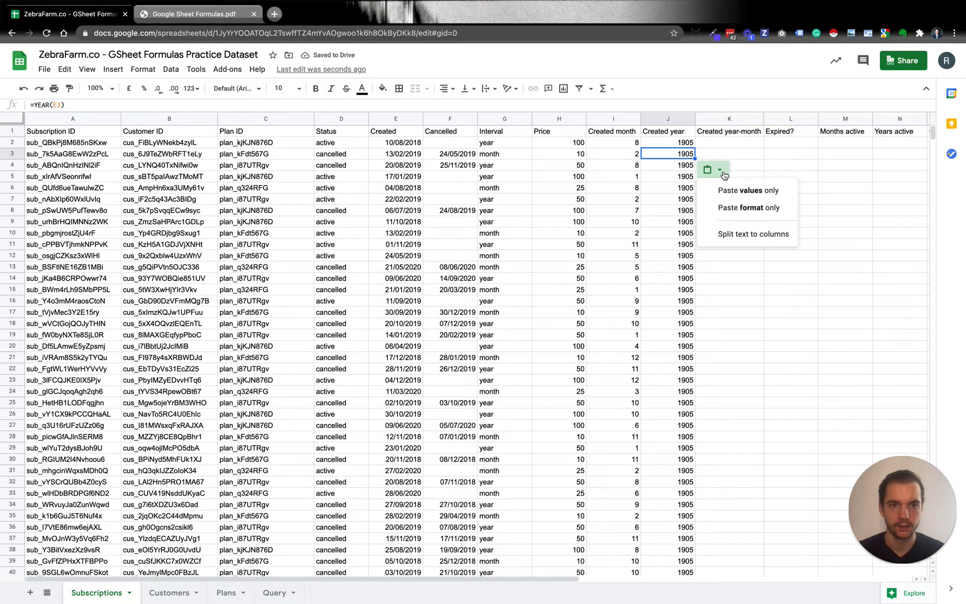
# Try the 26-Sept format and the Date format on Created year cell J2
pyautogui.click(662, 144)
pyautogui.click(189, 89)
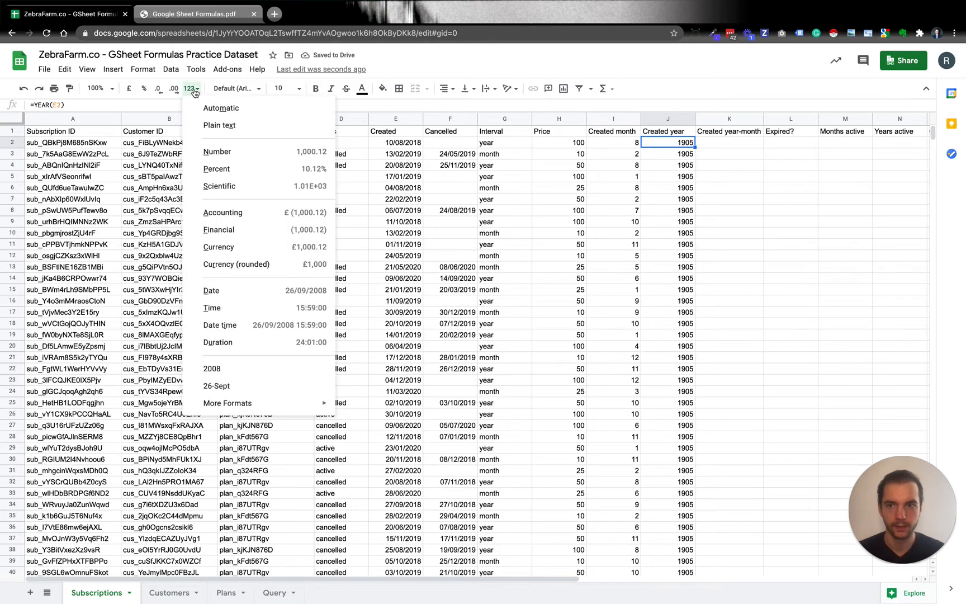
pyautogui.click(279, 385)
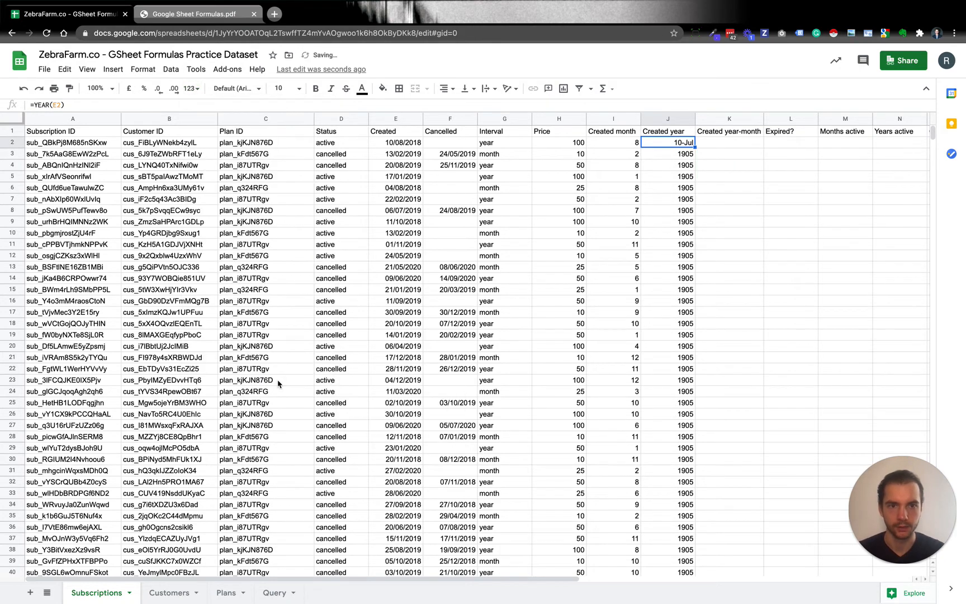
pyautogui.click(192, 89)
pyautogui.click(252, 290)
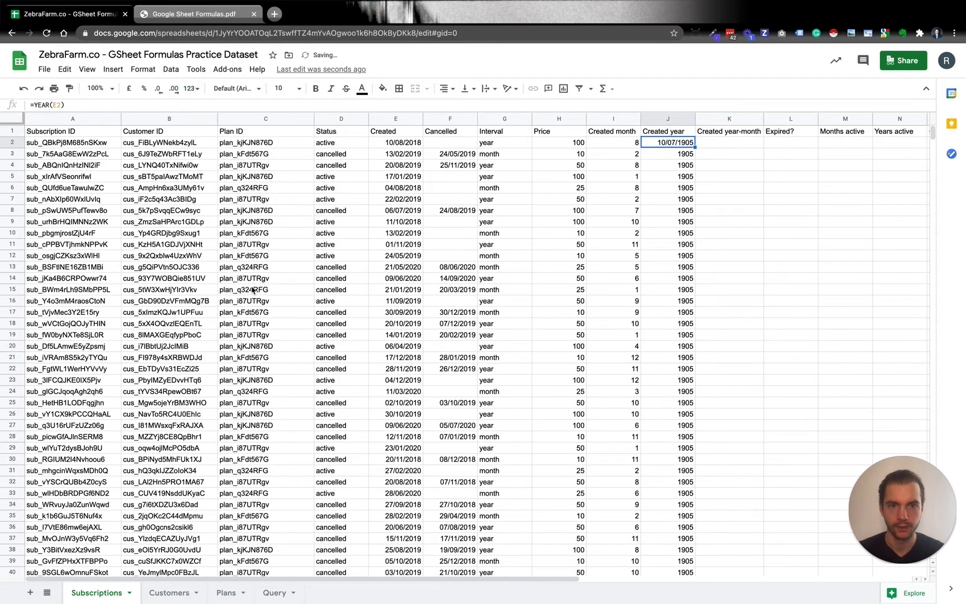
# Copy J2 with its Date formatting down to J6 in the Created year column
pyautogui.click(684, 155)
pyautogui.click(681, 144)
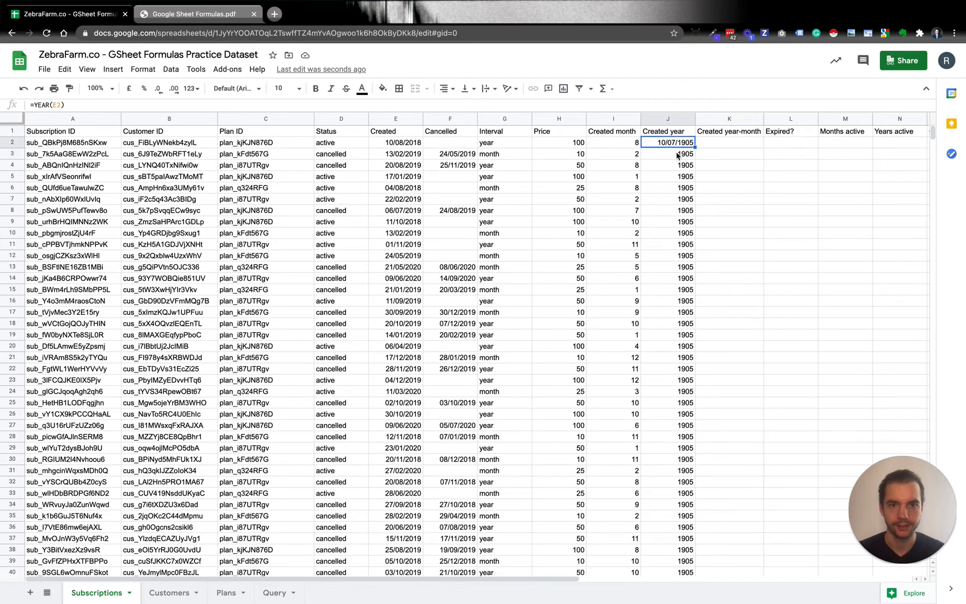
pyautogui.hotkey('ctrl', 'c')
pyautogui.moveTo(676, 144); pyautogui.dragTo(677, 188)
pyautogui.hotkey('ctrl', 'v')
pyautogui.press('Down')
pyautogui.press('Down')
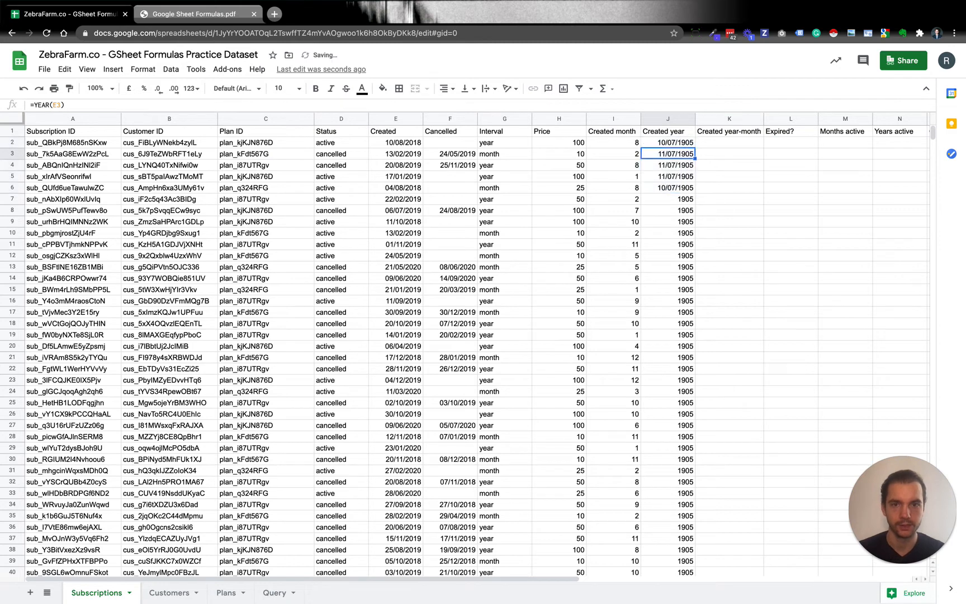
# Format cell J2 in the Created year column as Number
pyautogui.press('Up')
pyautogui.press('Up')
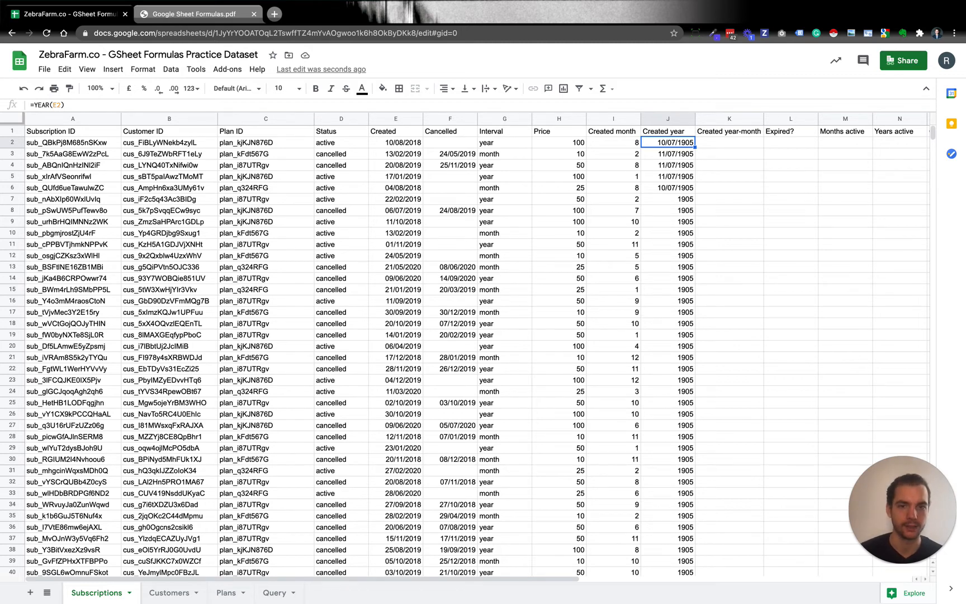
pyautogui.click(190, 88)
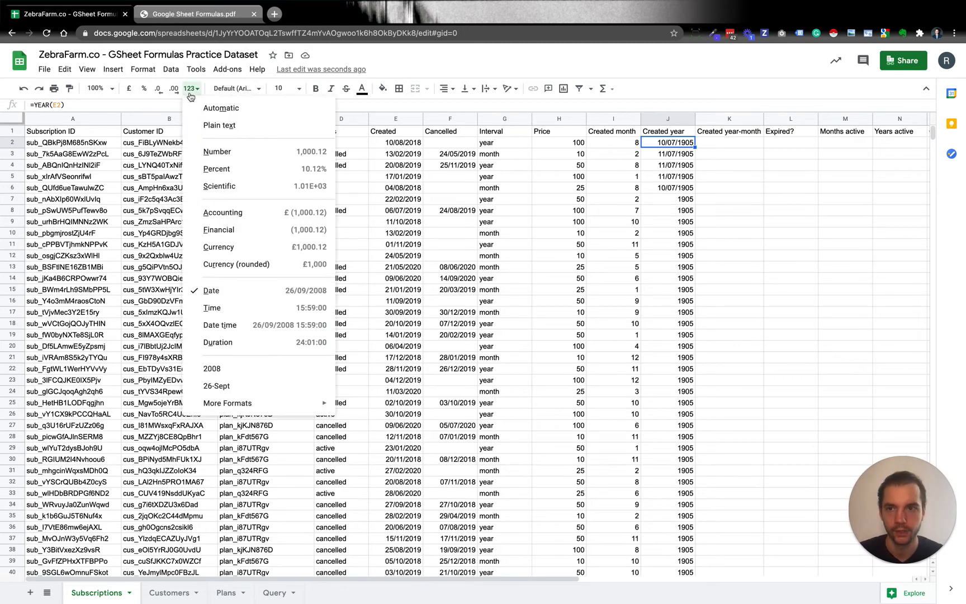
pyautogui.click(217, 151)
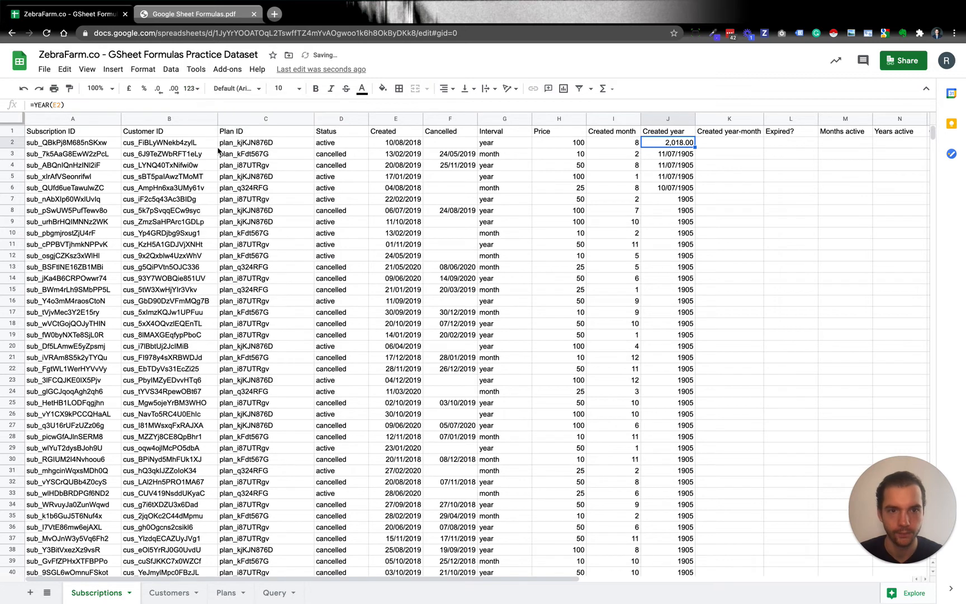
# Re-enter the formula =YEAR(E2) in Created year cell J2
pyautogui.write('=yea')
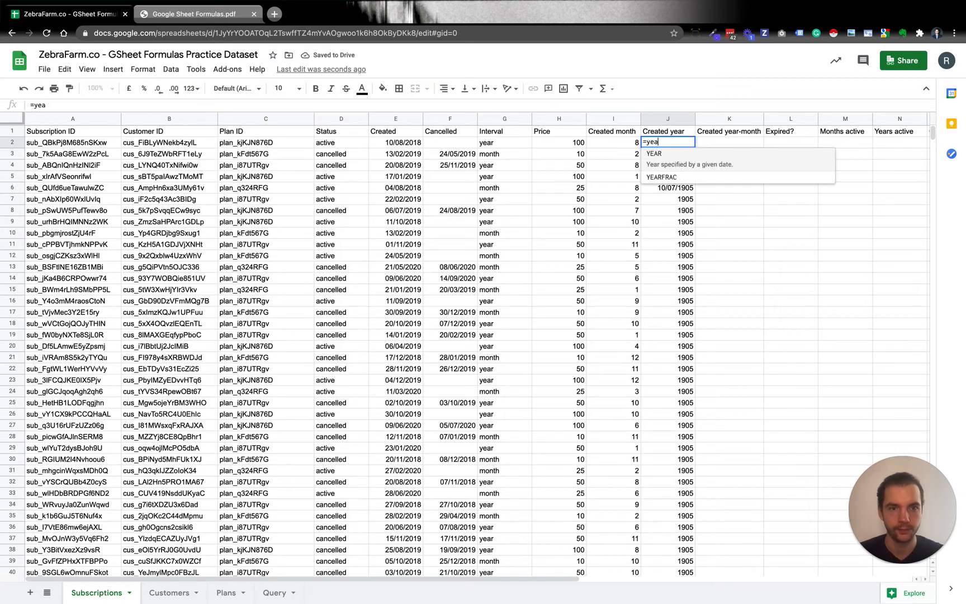
pyautogui.press('Tab')
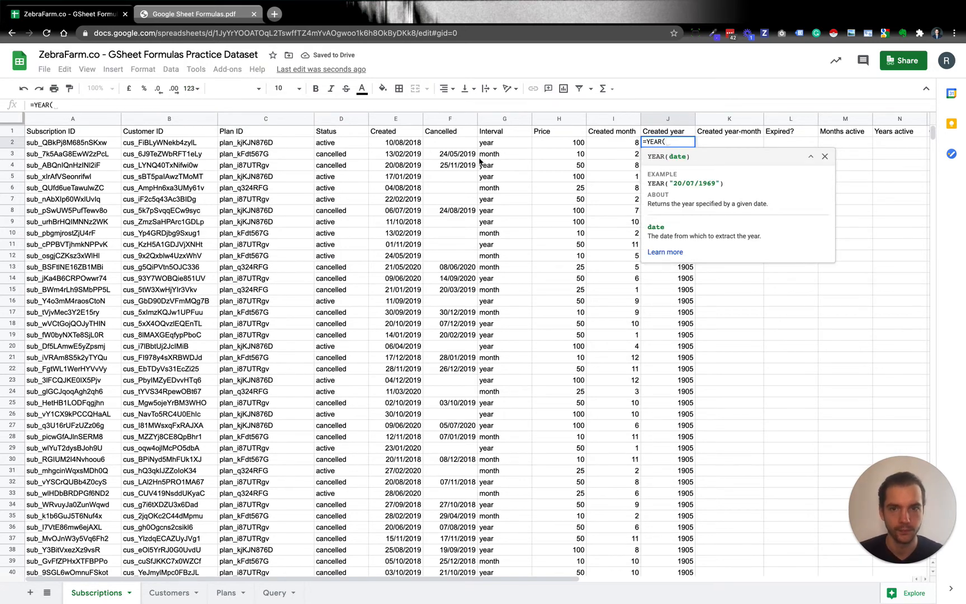
pyautogui.click(396, 142)
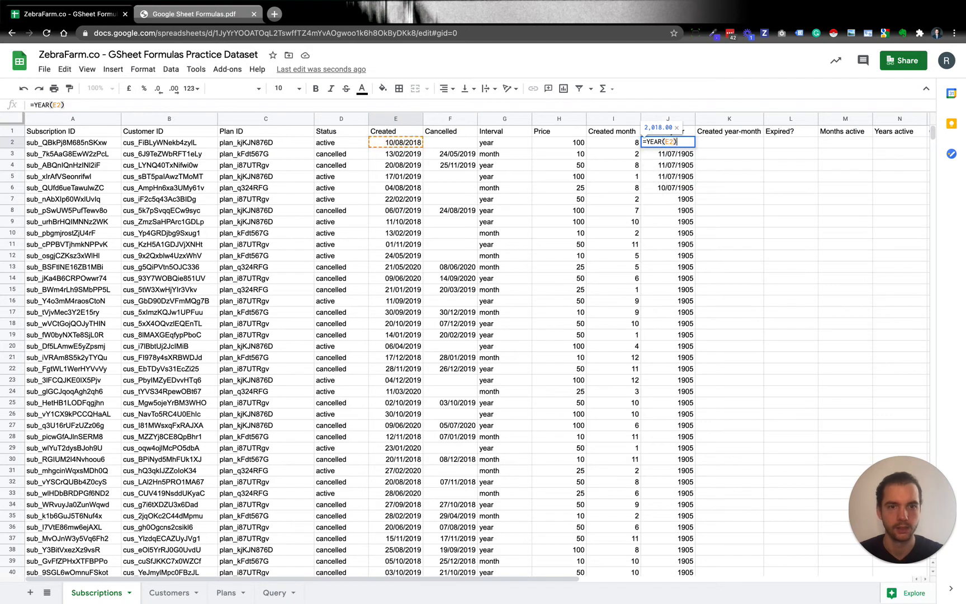
pyautogui.press('Return')
pyautogui.press('Up')
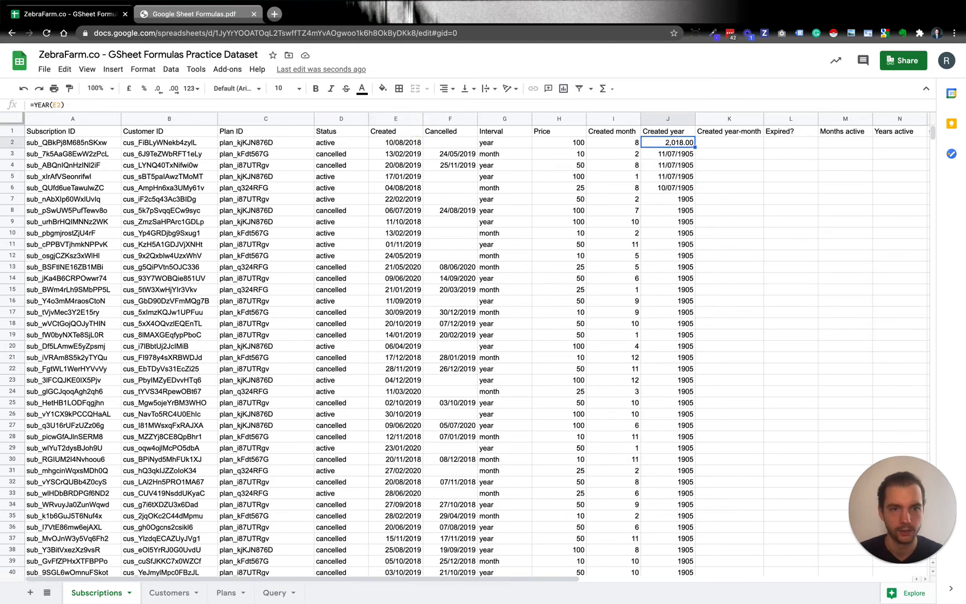
# Set J2's number format to Automatic and copy the cell down the whole Created year column
pyautogui.click(191, 88)
pyautogui.click(217, 111)
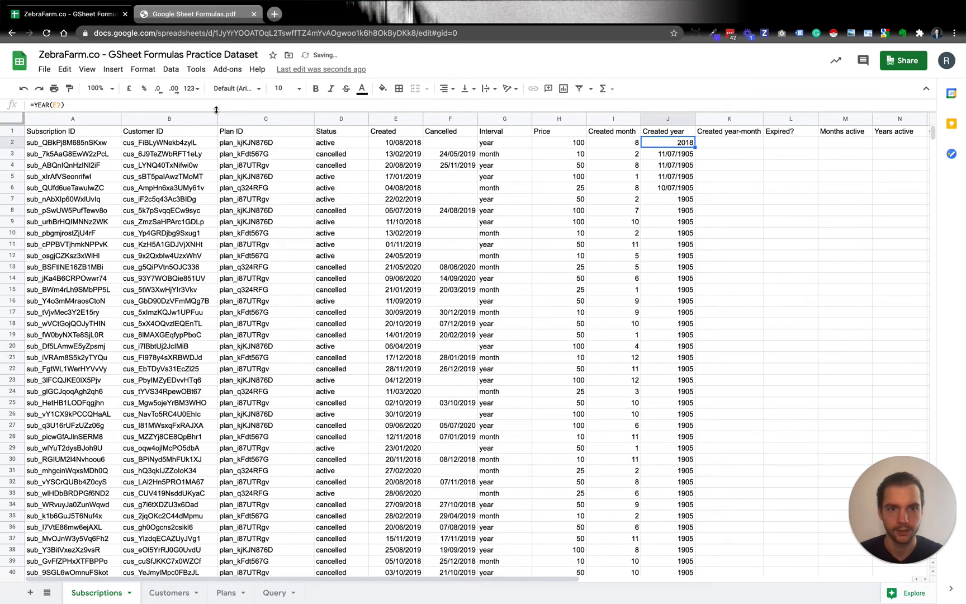
pyautogui.hotkey('ctrl', 'shift', 'Down')
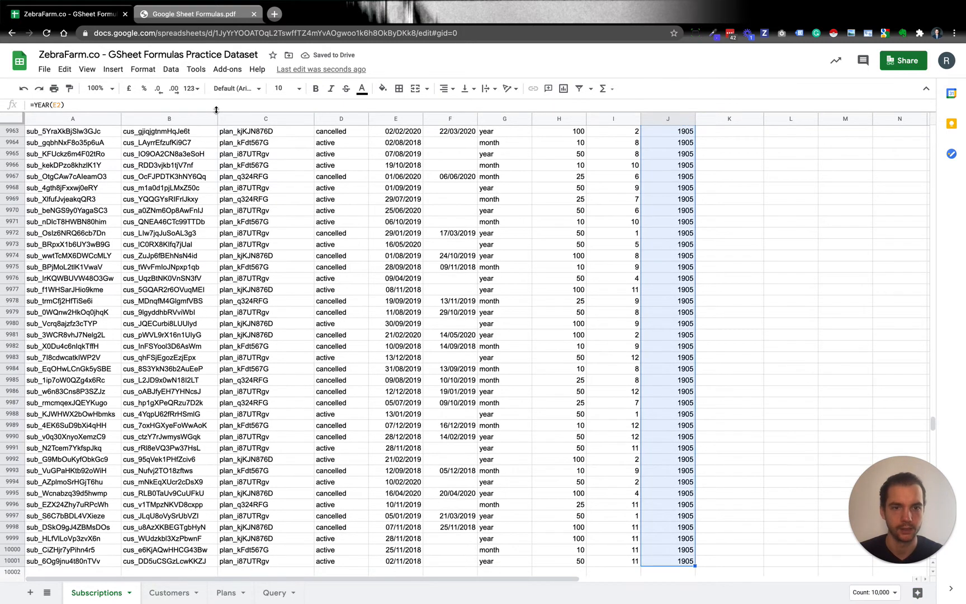
pyautogui.hotkey('ctrl', 'v')
pyautogui.hotkey('ctrl', 'Up')
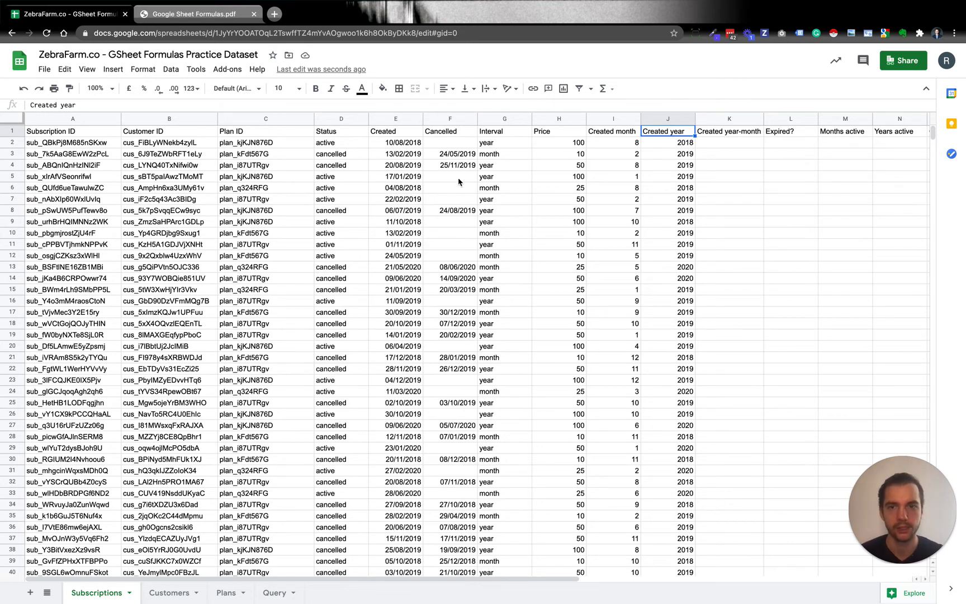
# Compare the number format of the created date in E2 with that of Created year cell J2
pyautogui.click(411, 148)
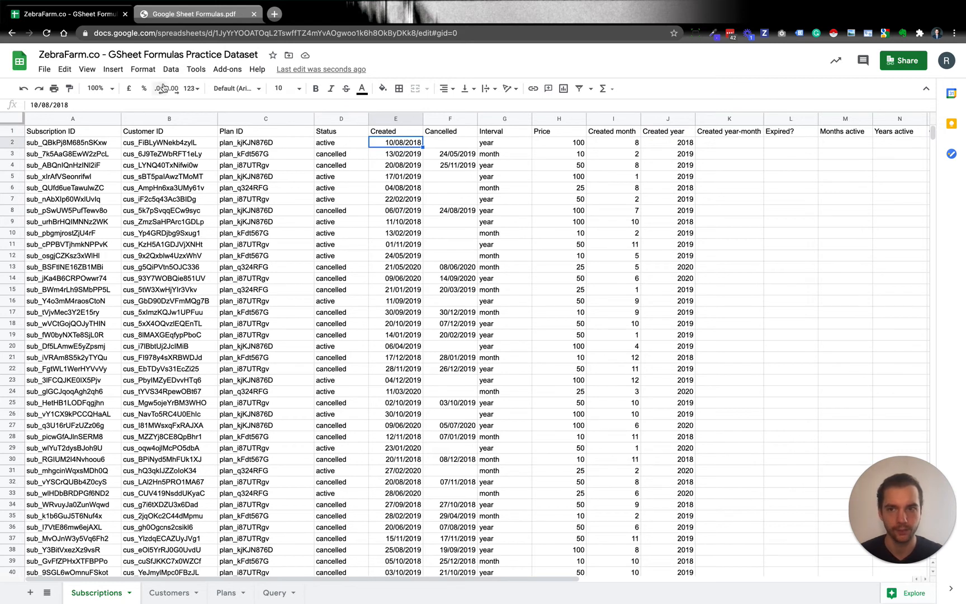
pyautogui.click(190, 88)
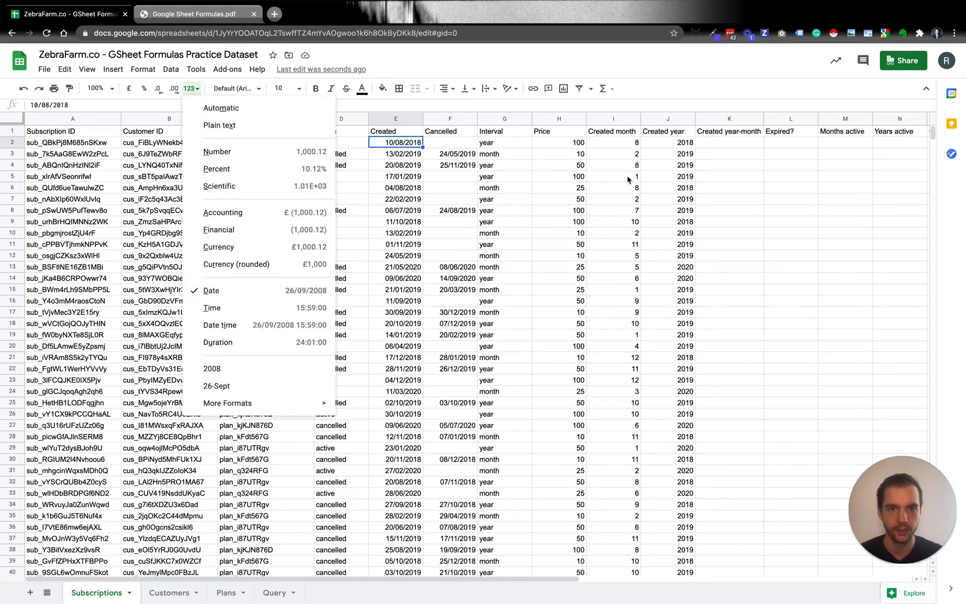
pyautogui.click(679, 149)
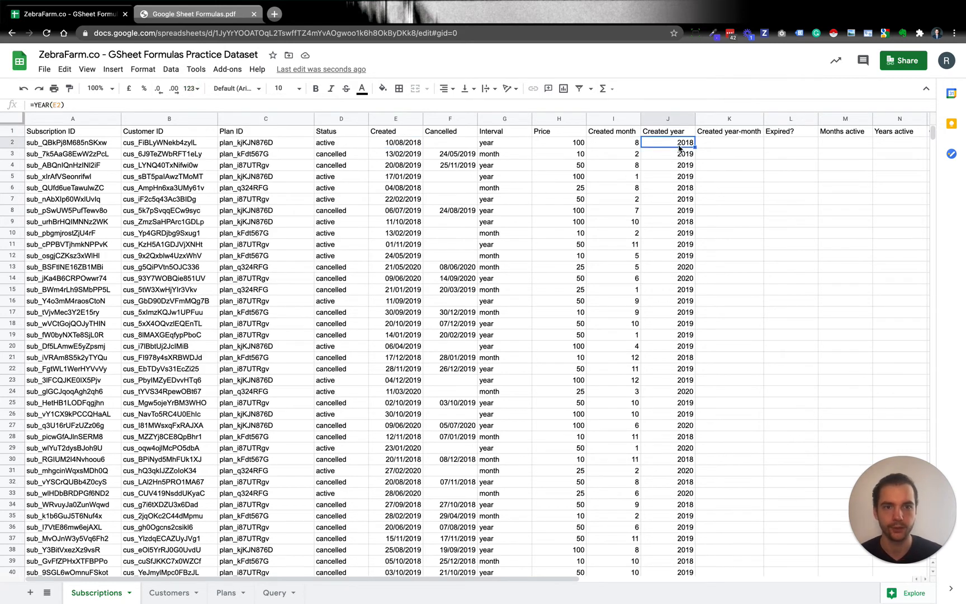
pyautogui.click(190, 89)
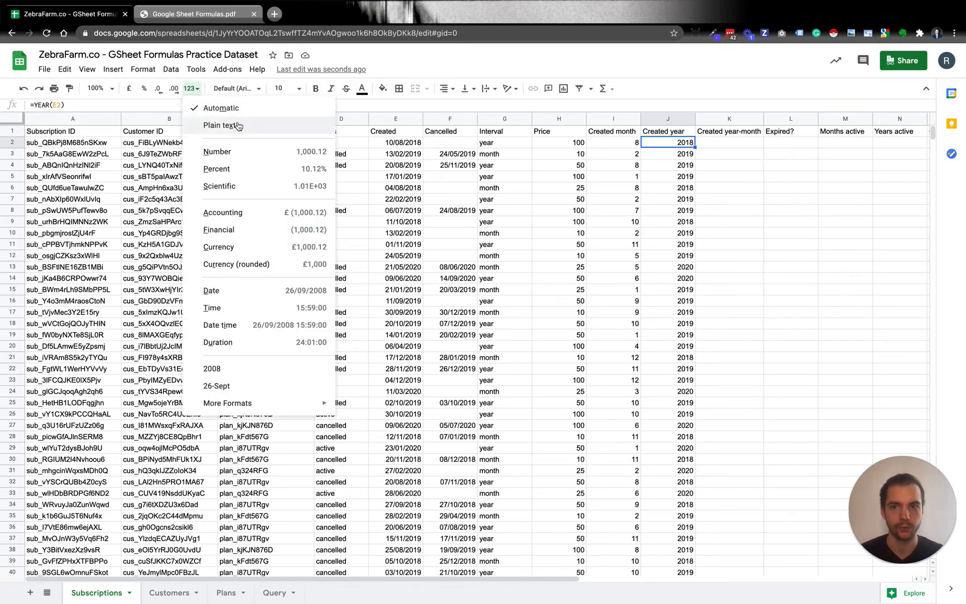
# Enter =YEAR(E2) in K2 under Created year-month and accept the suggested auto-fill for the rest of the column
pyautogui.click(745, 154)
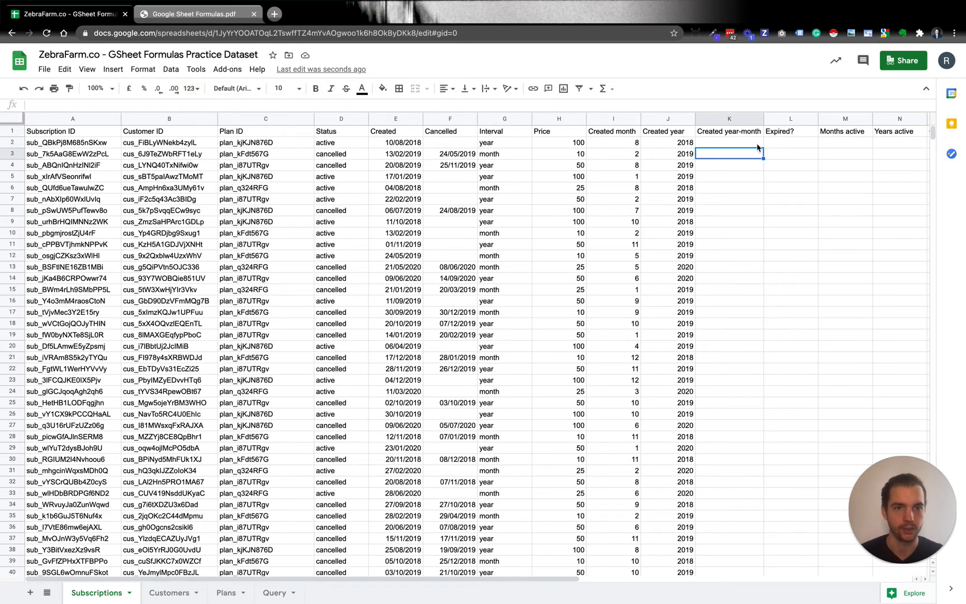
pyautogui.click(751, 143)
pyautogui.write('=YEAR(')
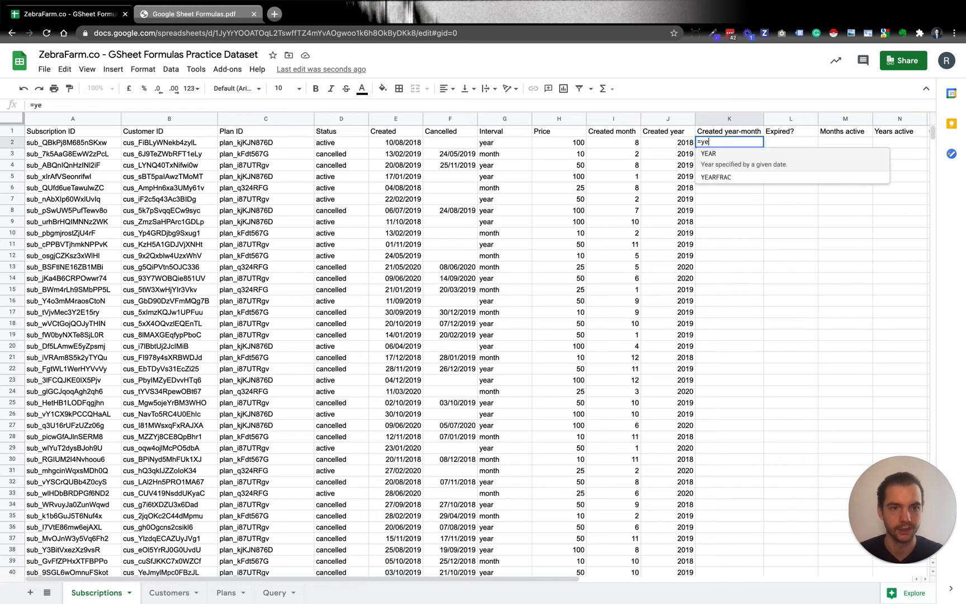
pyautogui.click(418, 145)
pyautogui.write(')')
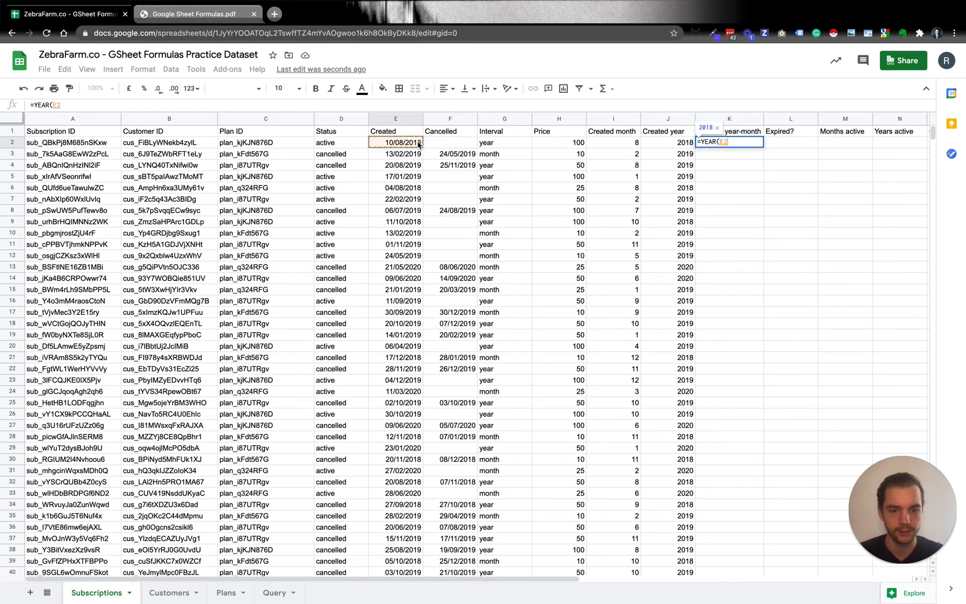
pyautogui.press('Return')
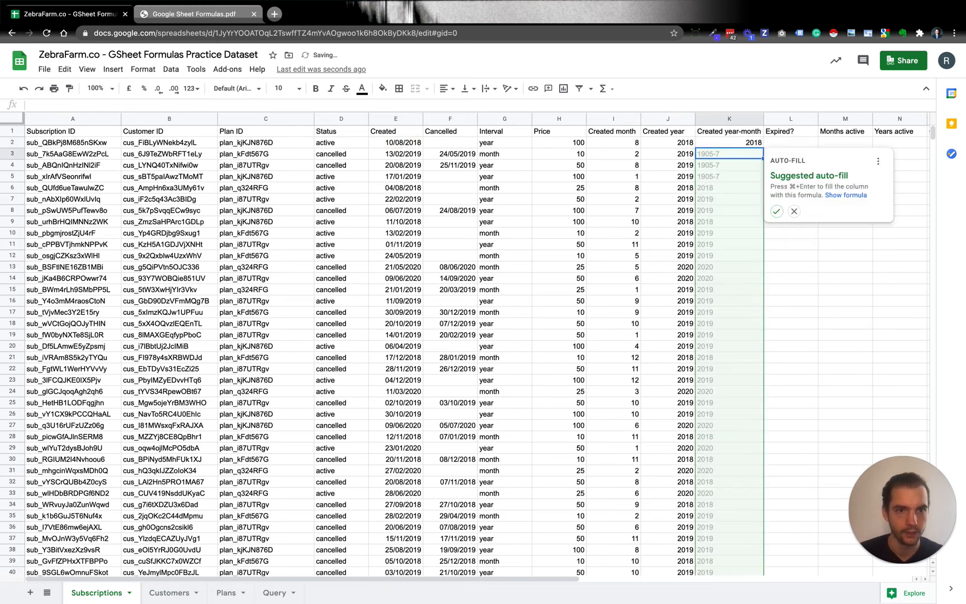
pyautogui.click(776, 211)
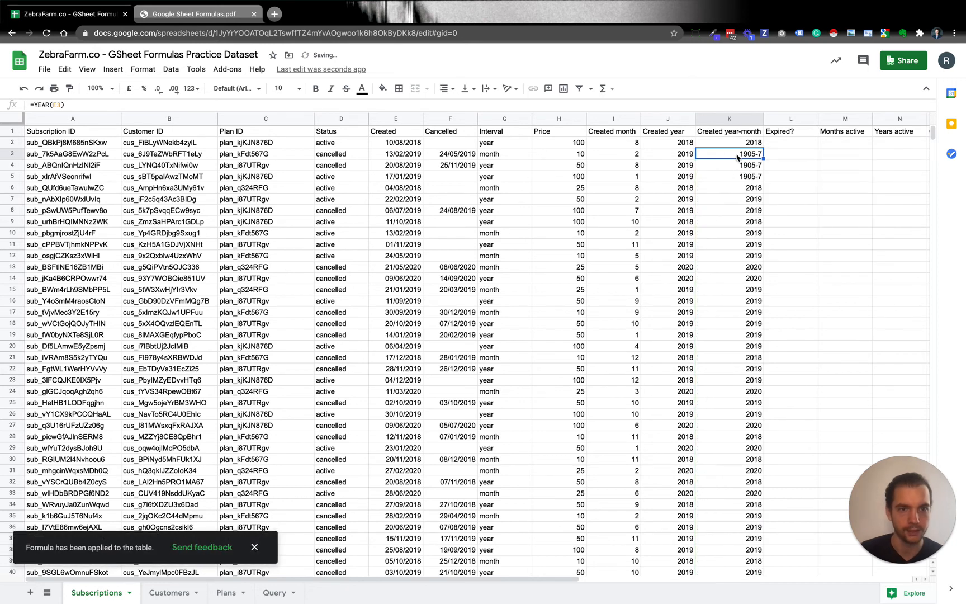
# Set K3's number format to Automatic and copy the cell down the rest of the Created year-month column
pyautogui.click(191, 88)
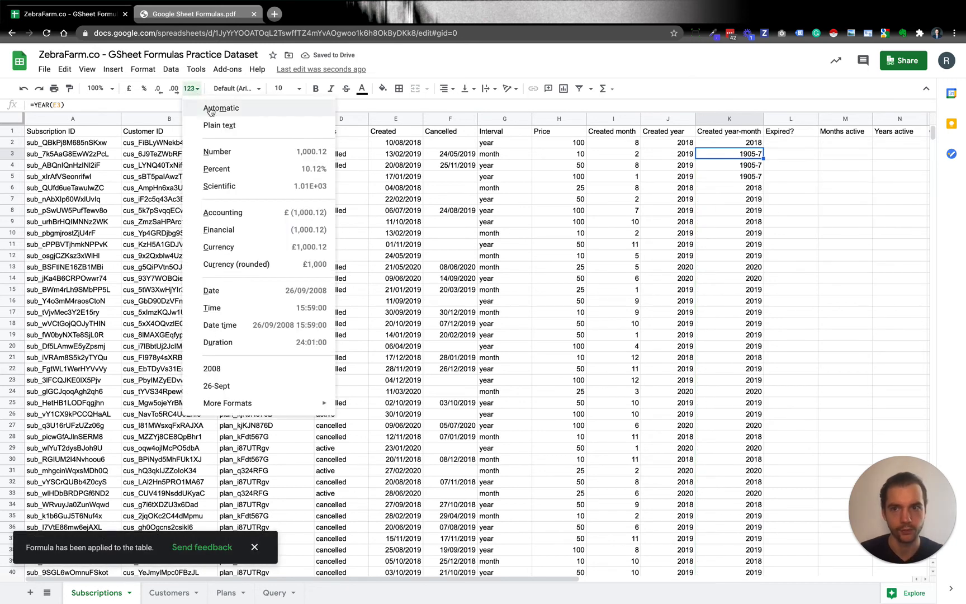
pyautogui.click(211, 108)
pyautogui.hotkey('ctrl', 'c')
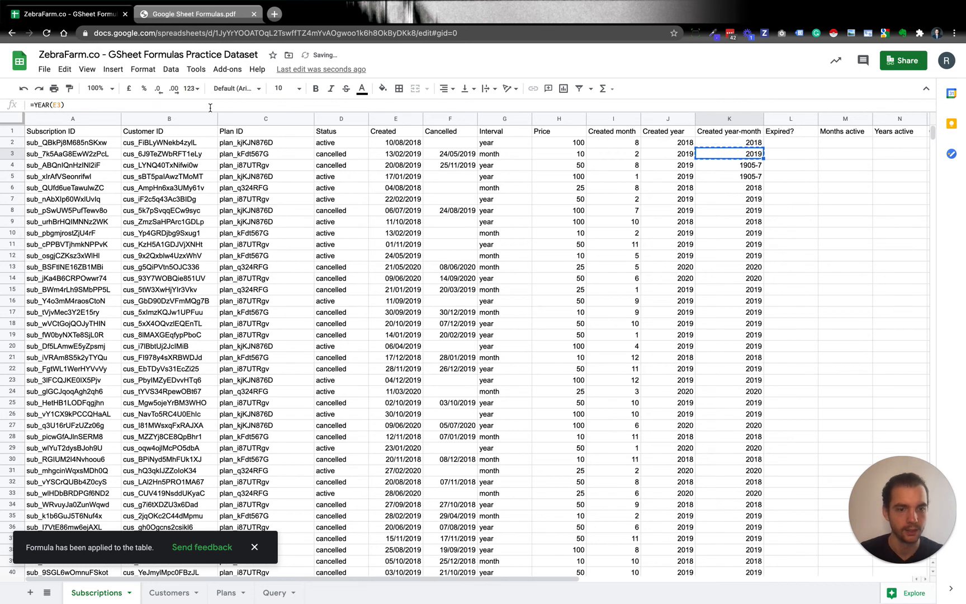
pyautogui.hotkey('ctrl', 'shift', 'Down')
pyautogui.hotkey('ctrl', 'v')
pyautogui.hotkey('ctrl', 'Up')
pyautogui.press('Down')
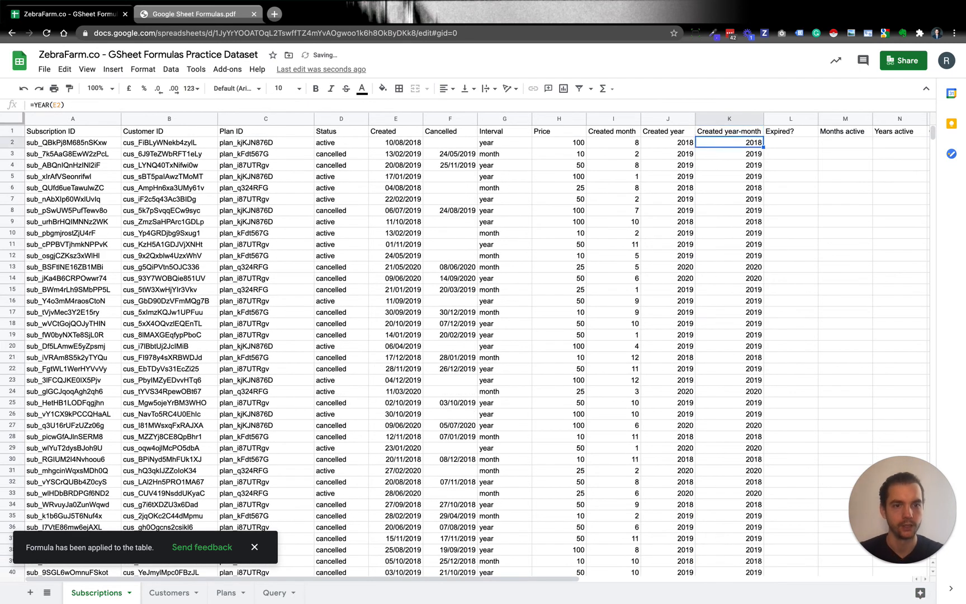